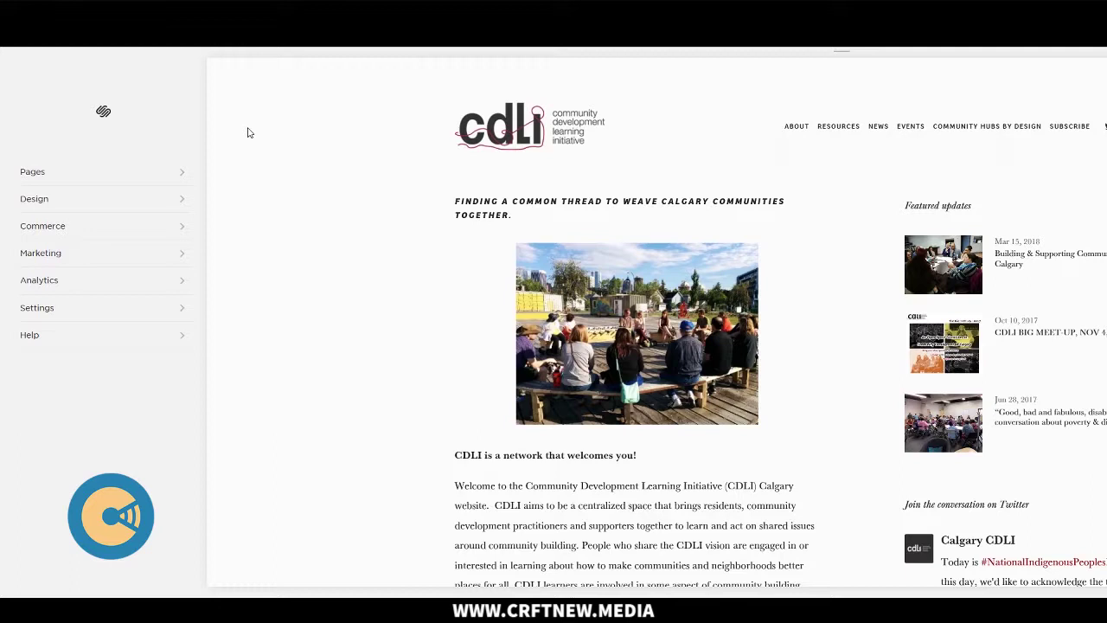
Add a new event to the unlinked Calendar page and title it "Community Walk"
left_click(64, 174)
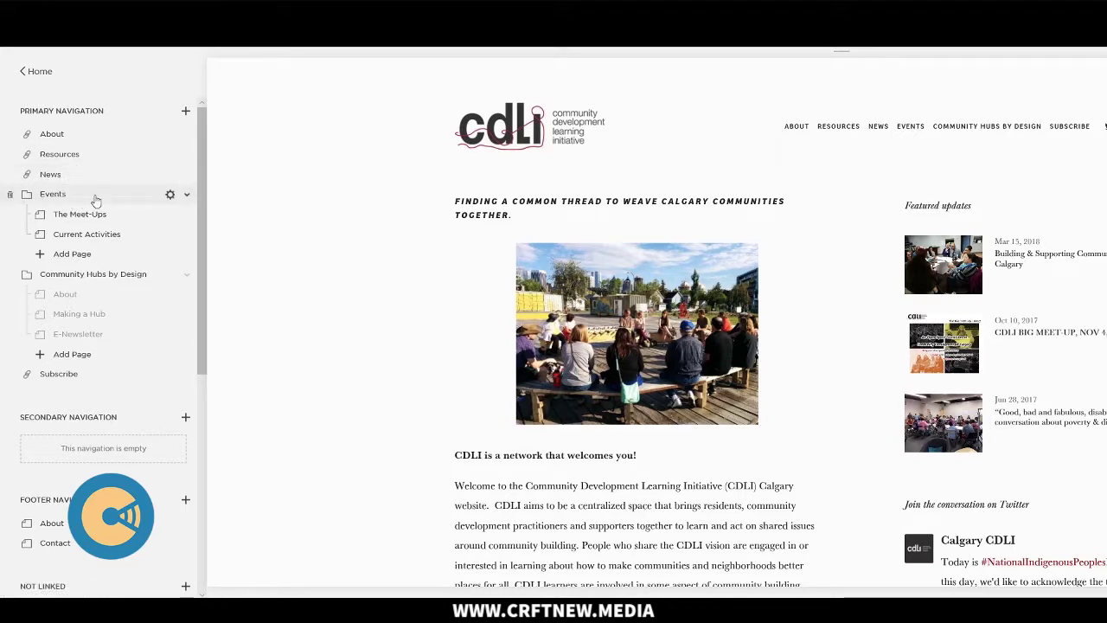
scroll(119, 340, "down", 4)
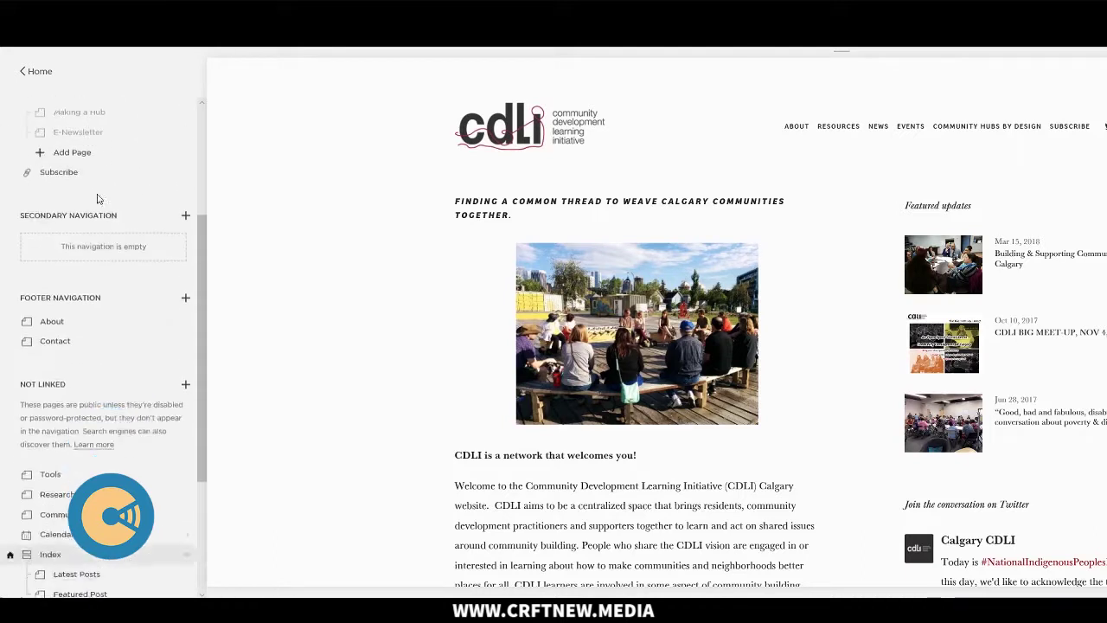
scroll(115, 404, "down", 2)
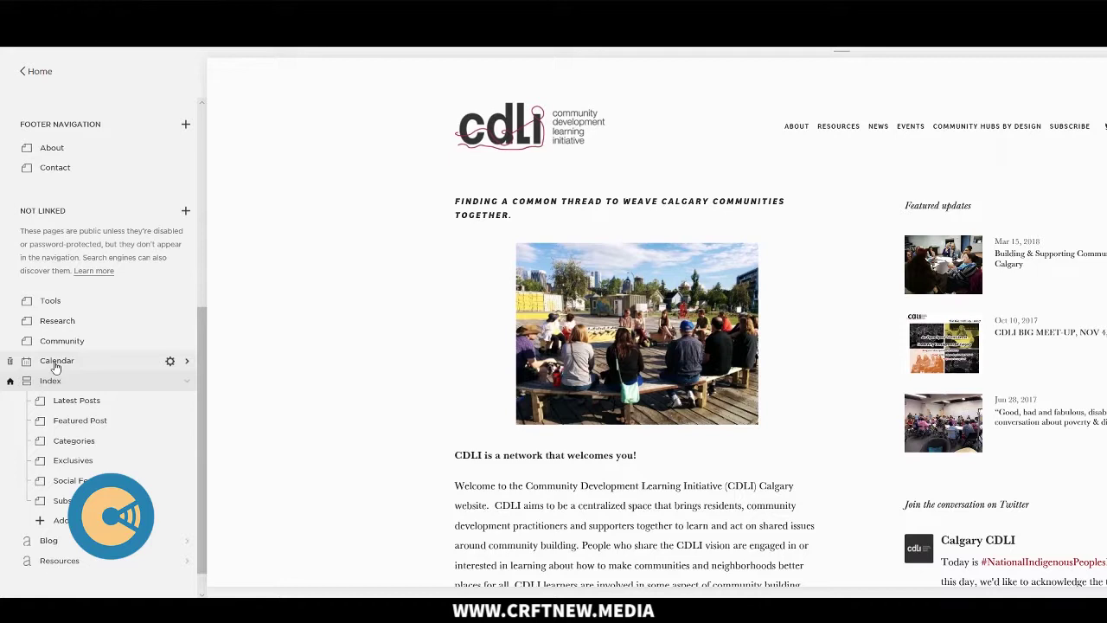
left_click(55, 361)
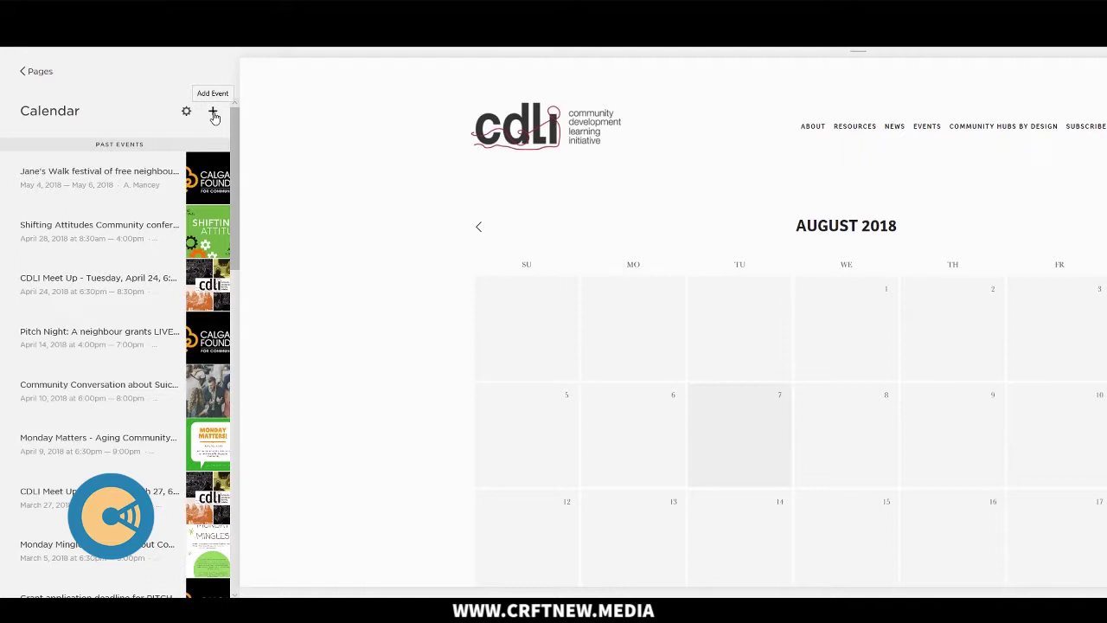
left_click(213, 114)
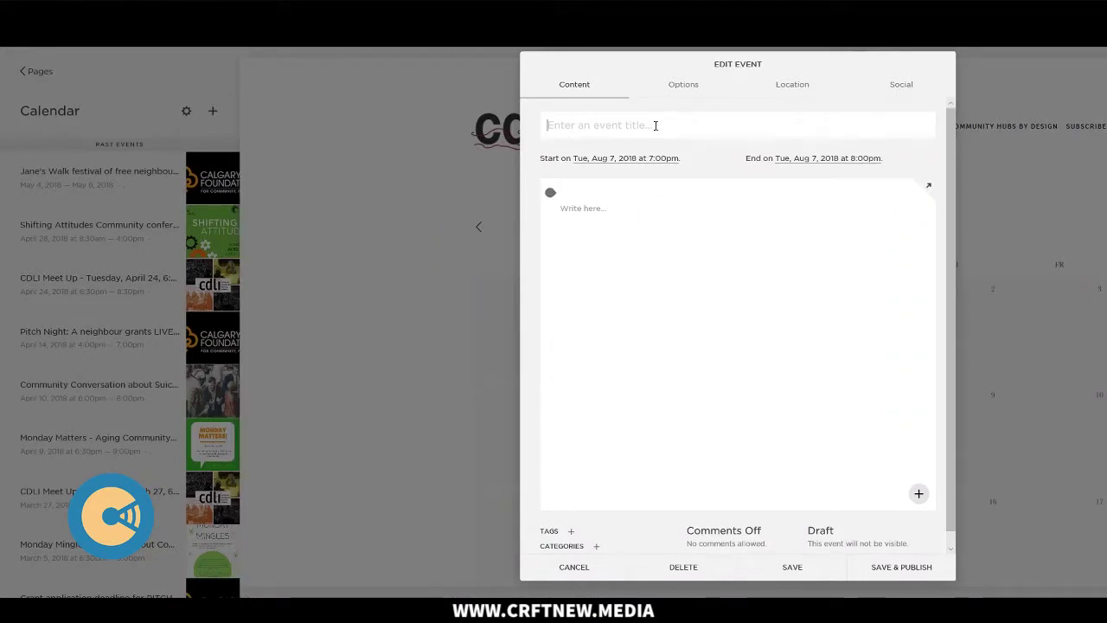
type("Community Walk")
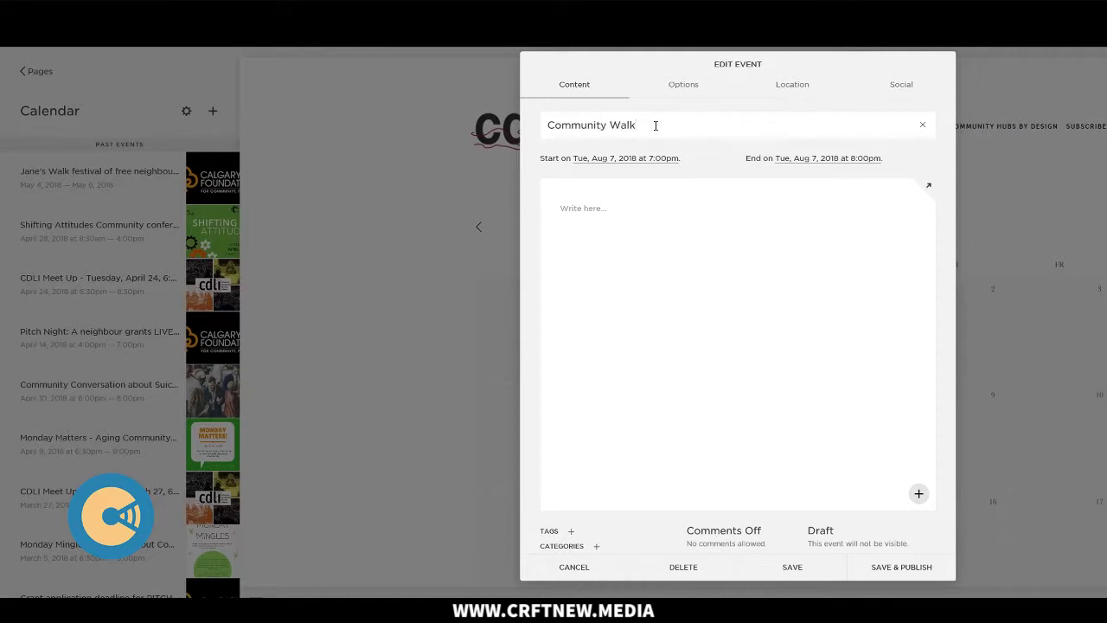
Set the event to start on August 14, 2018 at 8:00 AM and check its end date and time
left_click(618, 160)
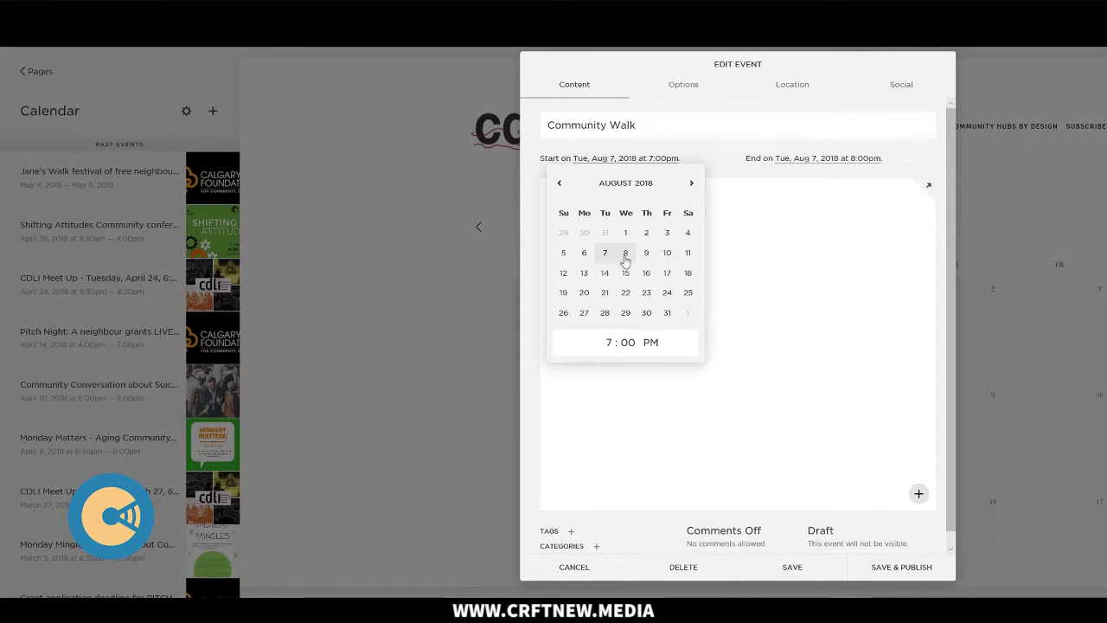
left_click(598, 278)
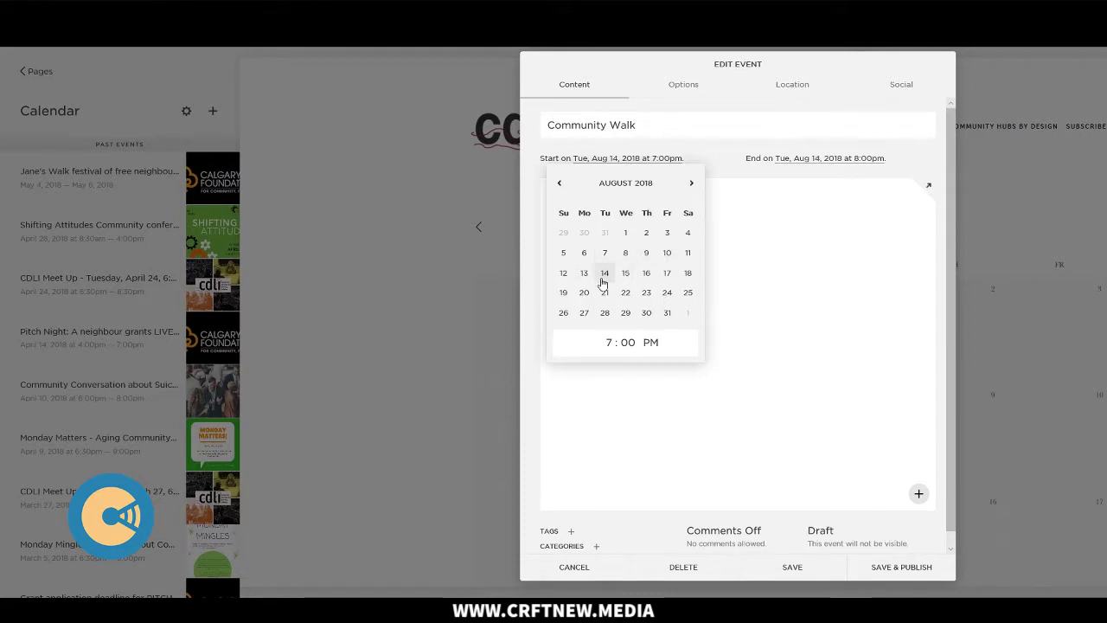
left_click(609, 342)
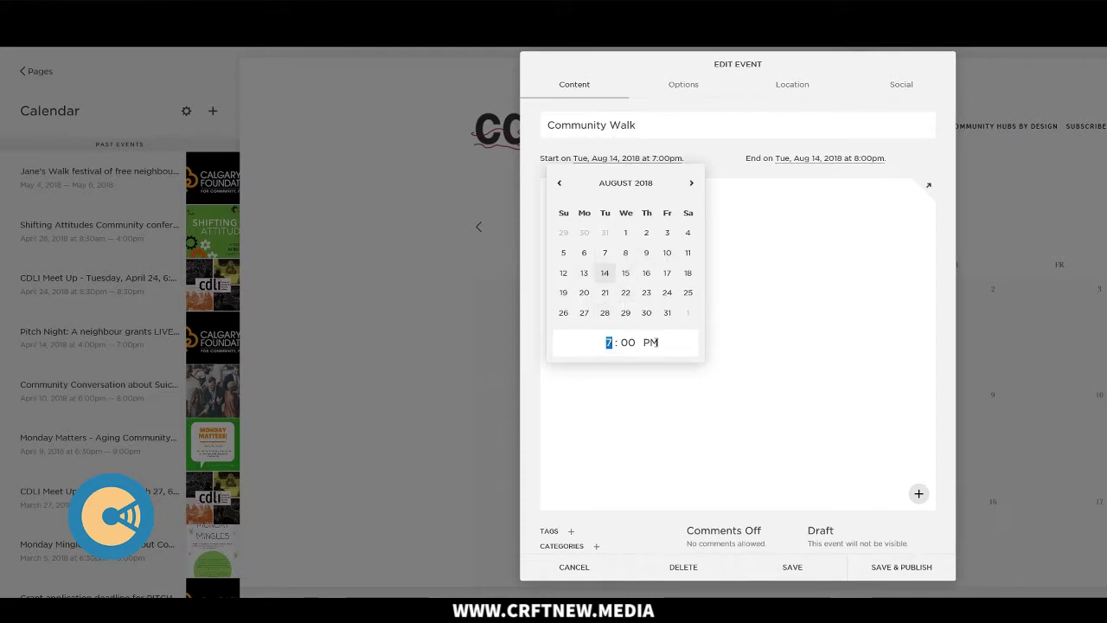
type("8")
left_click(652, 343)
key("a")
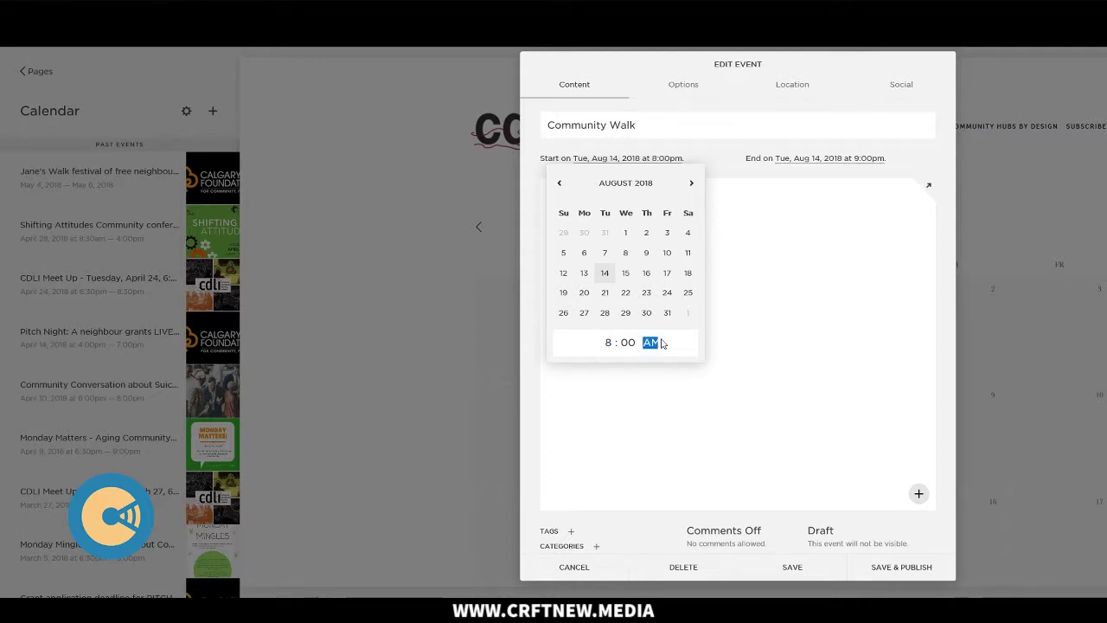
left_click(793, 269)
left_click(855, 161)
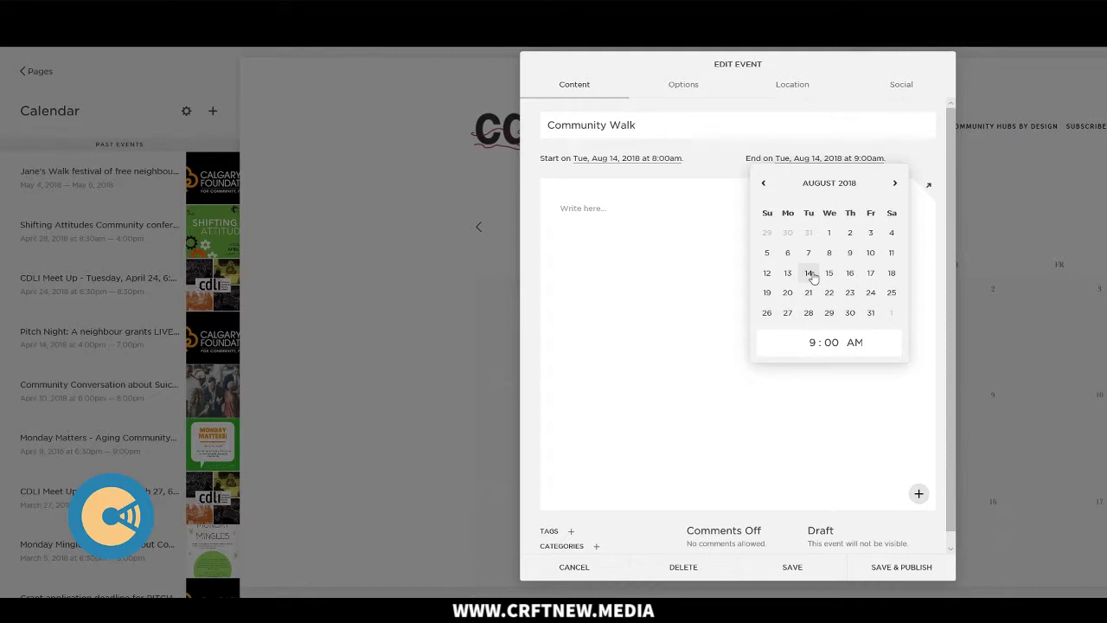
left_click(553, 230)
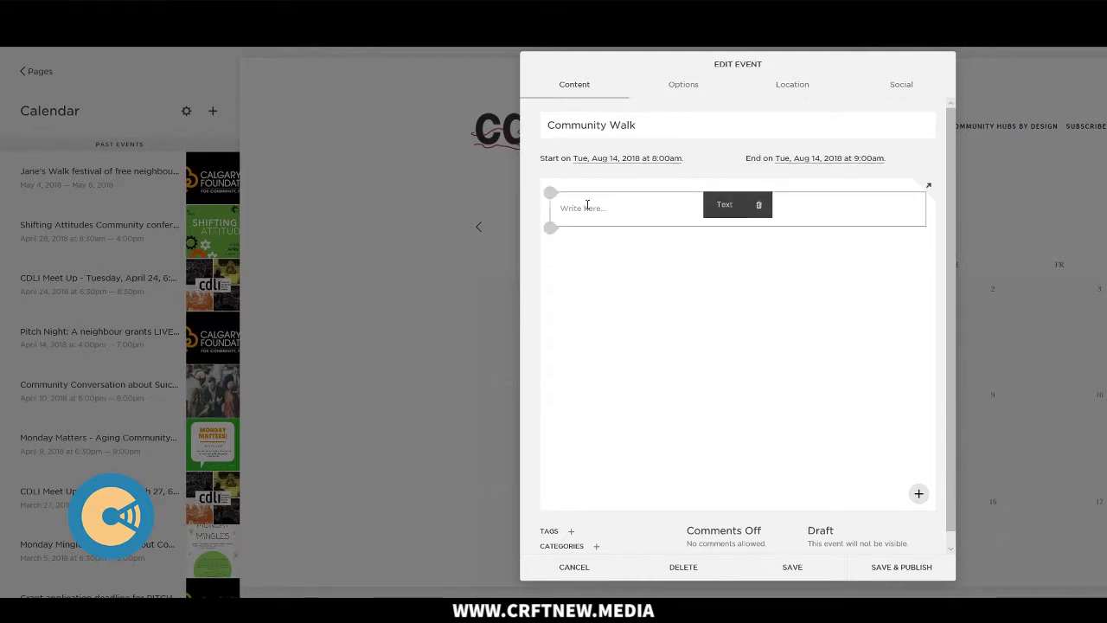
Write the event description as two paragraphs: "Please join us!" and "We are having our annual community walk on August 14."
left_click(587, 206)
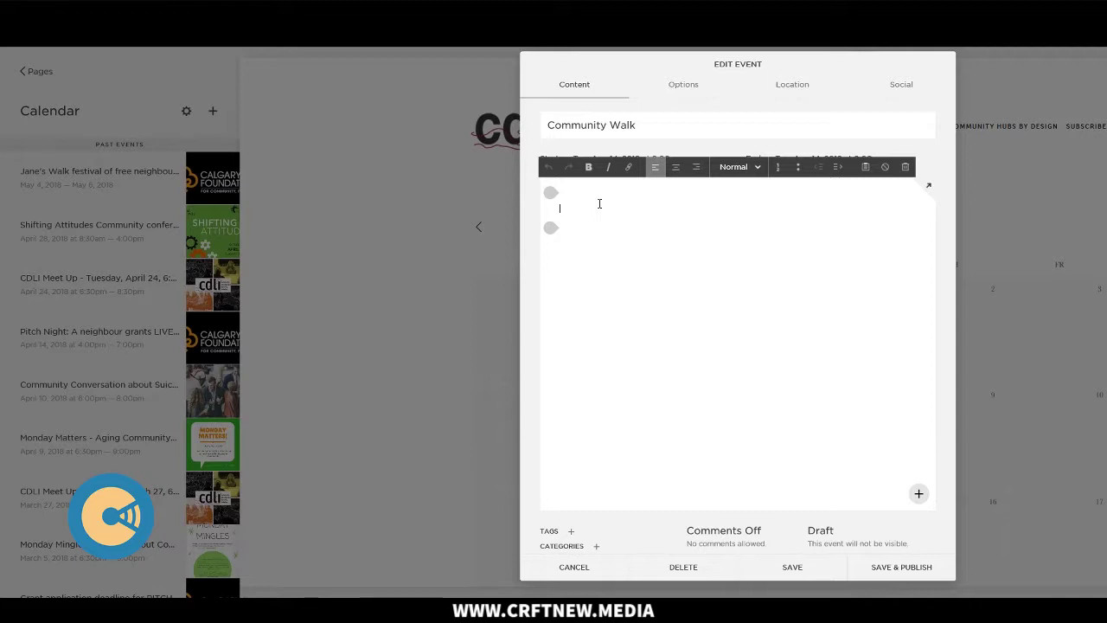
type("Please join us!")
key("Return")
type("We are ha")
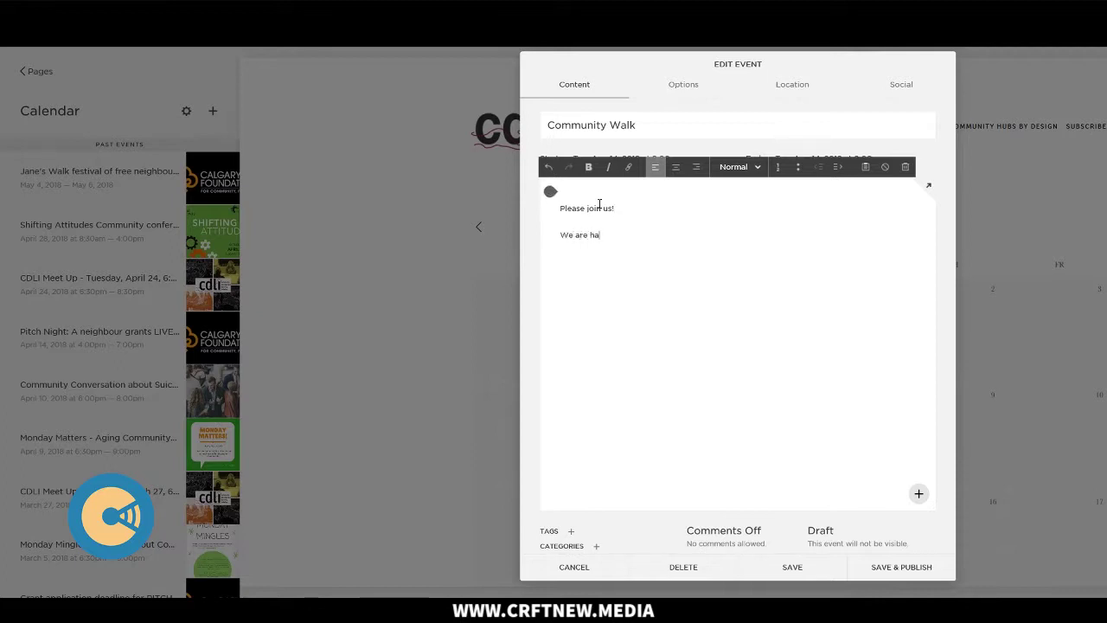
type("ving our annual community walk ")
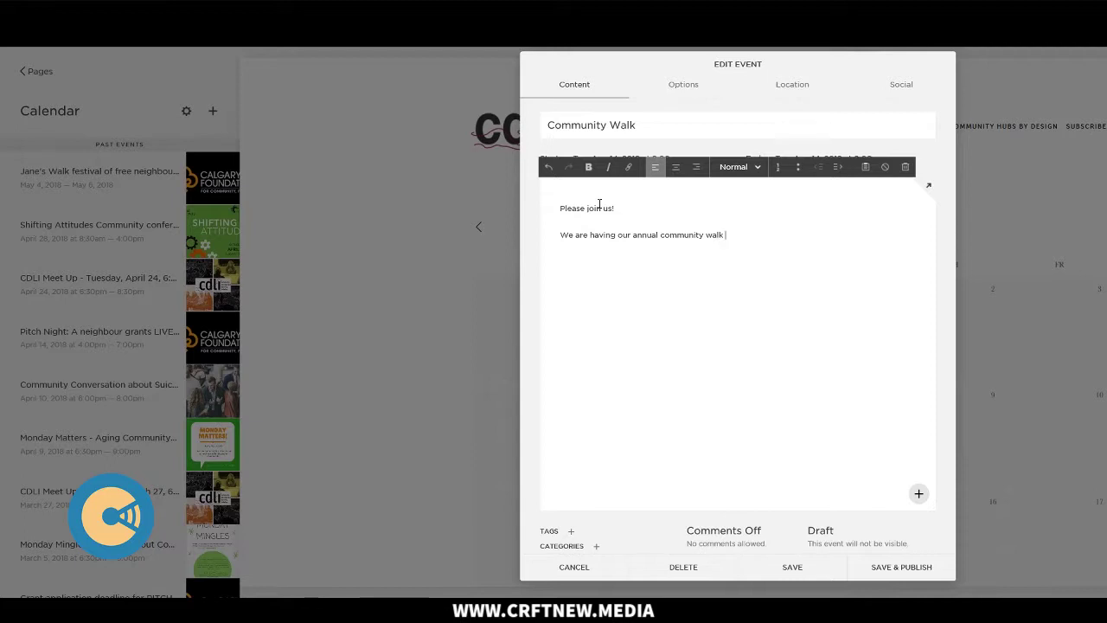
type("on Aug")
type("us")
type("st")
type(" 14")
type(".")
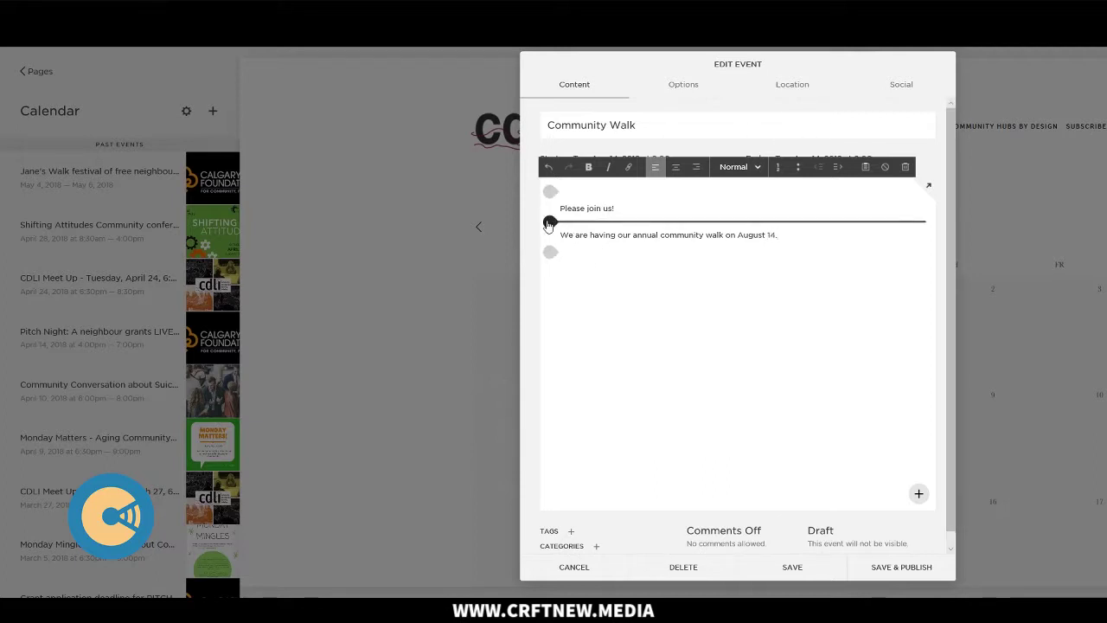
Insert an image block between the two description paragraphs and upload the picture friends-1209740_1920
left_click(550, 222)
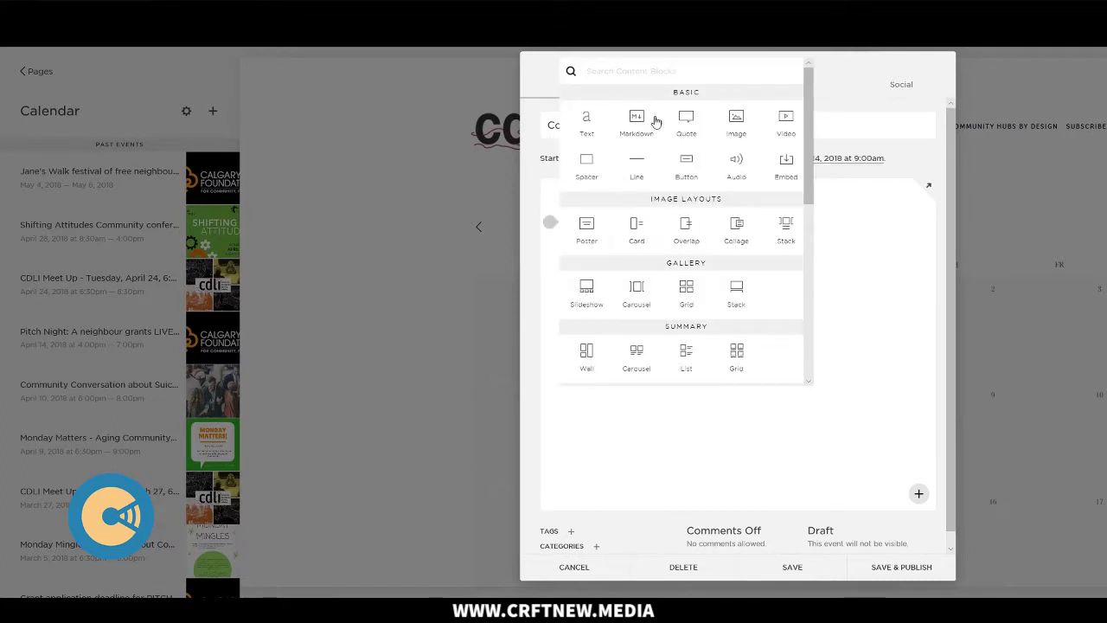
left_click(733, 128)
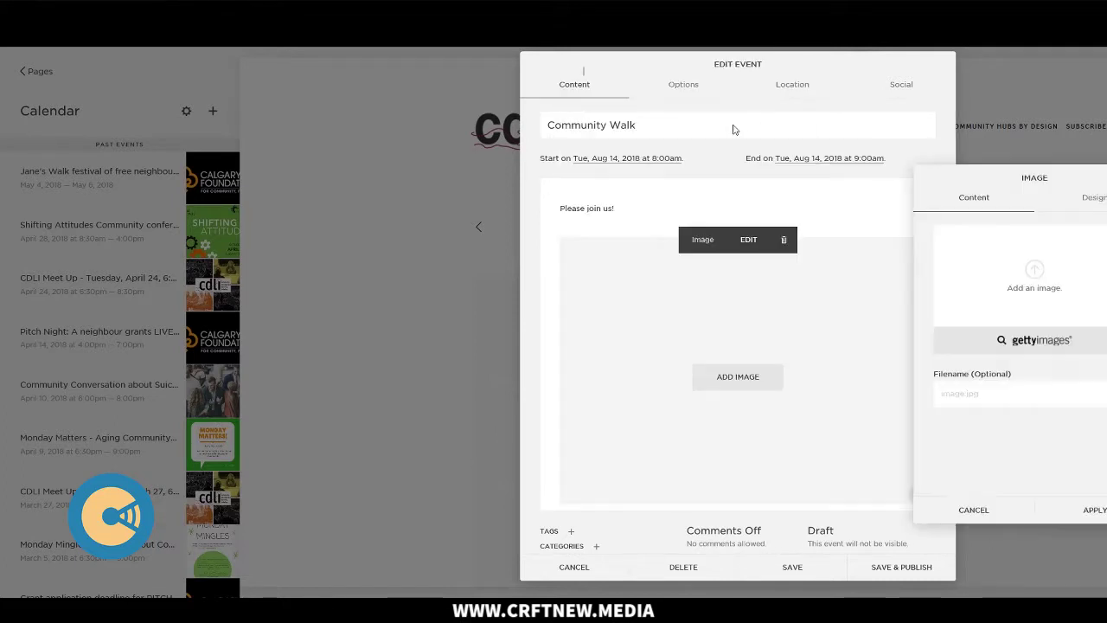
left_click(1042, 287)
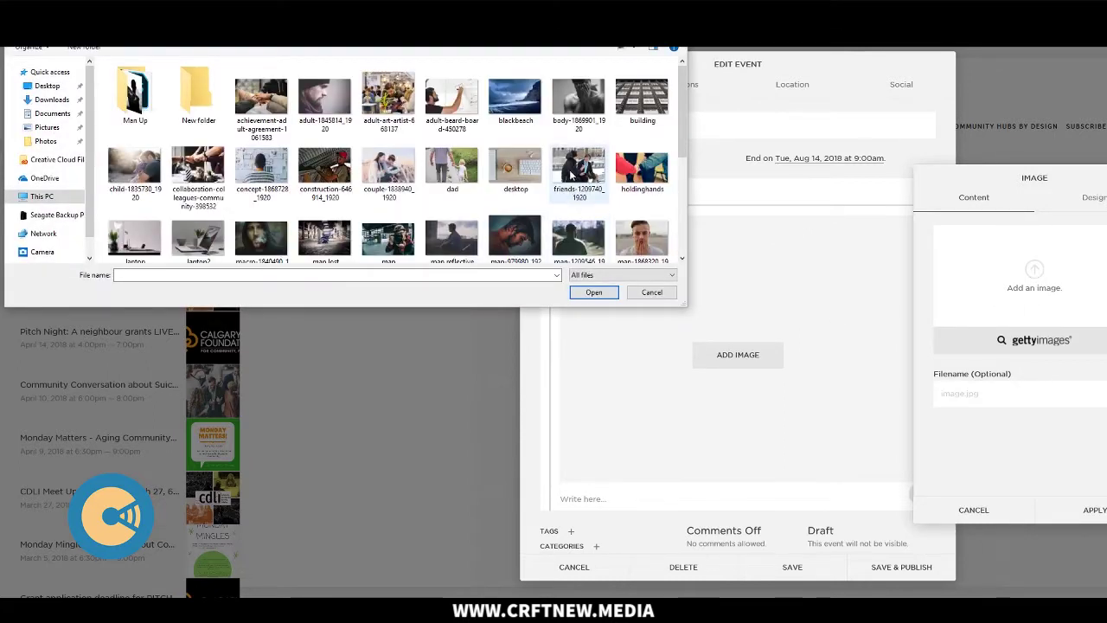
left_click(594, 178)
double_click(595, 178)
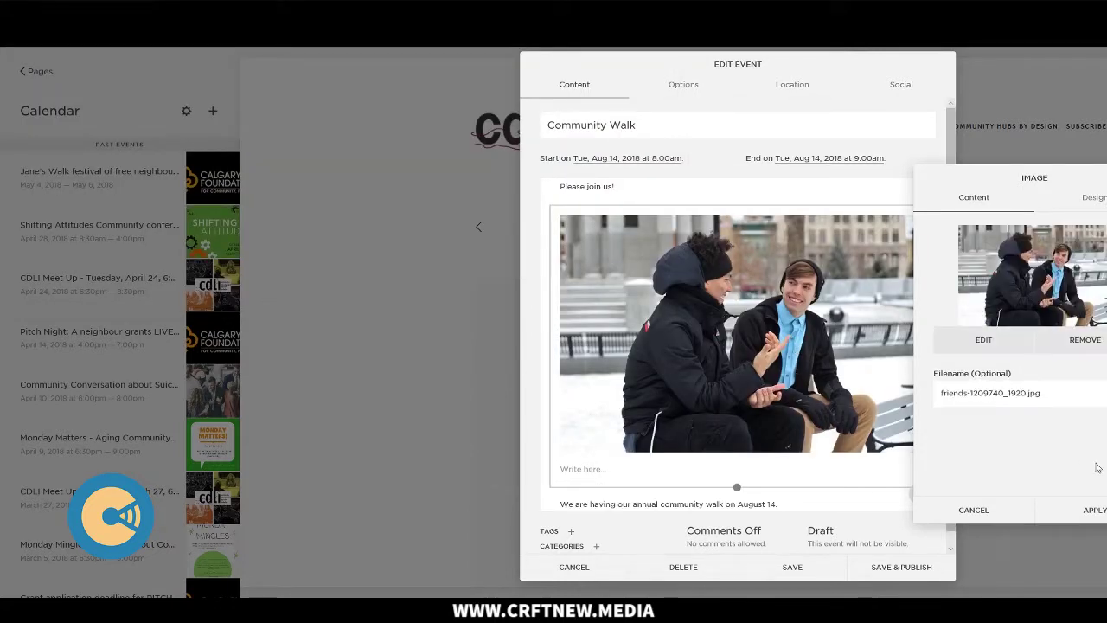
Resize the inserted image to a width of 500 and place it to the right of the description text
left_click(983, 340)
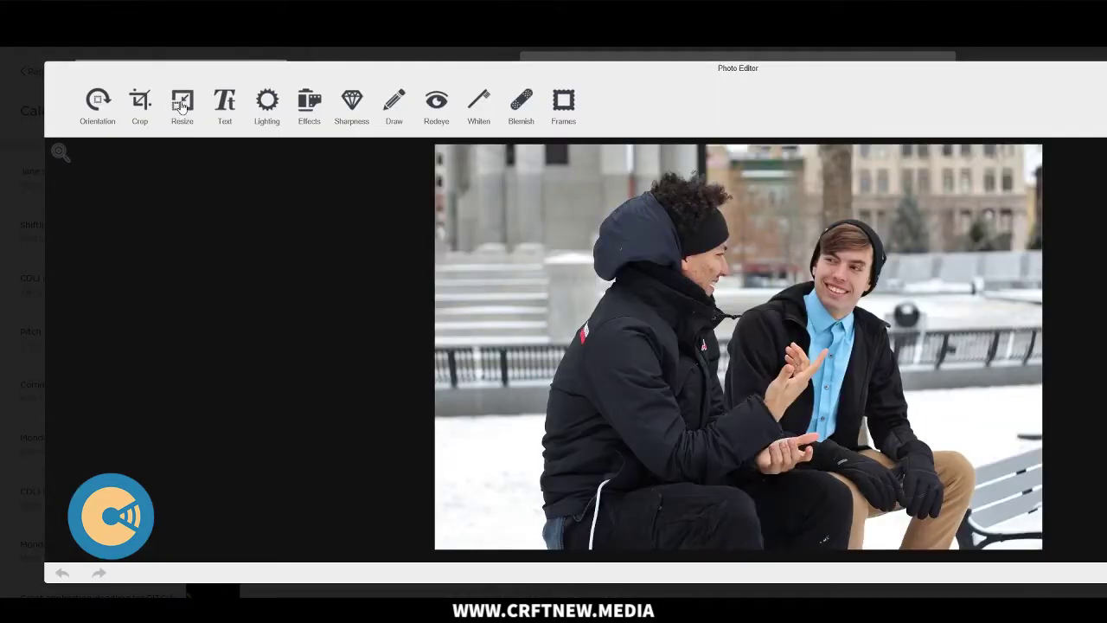
left_click(182, 105)
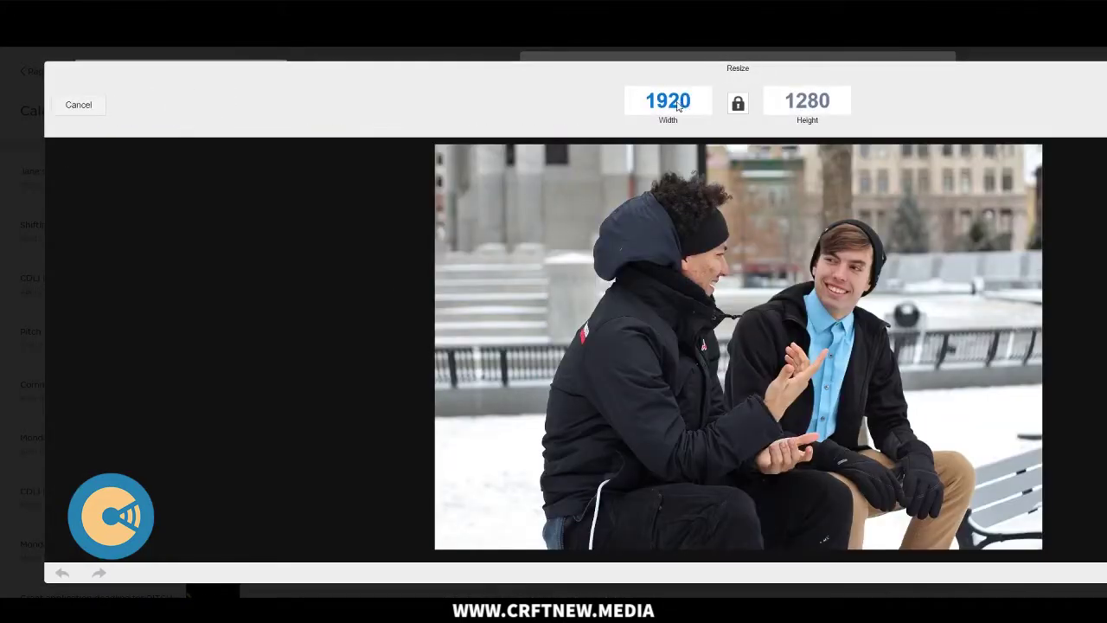
type("500")
key("Return")
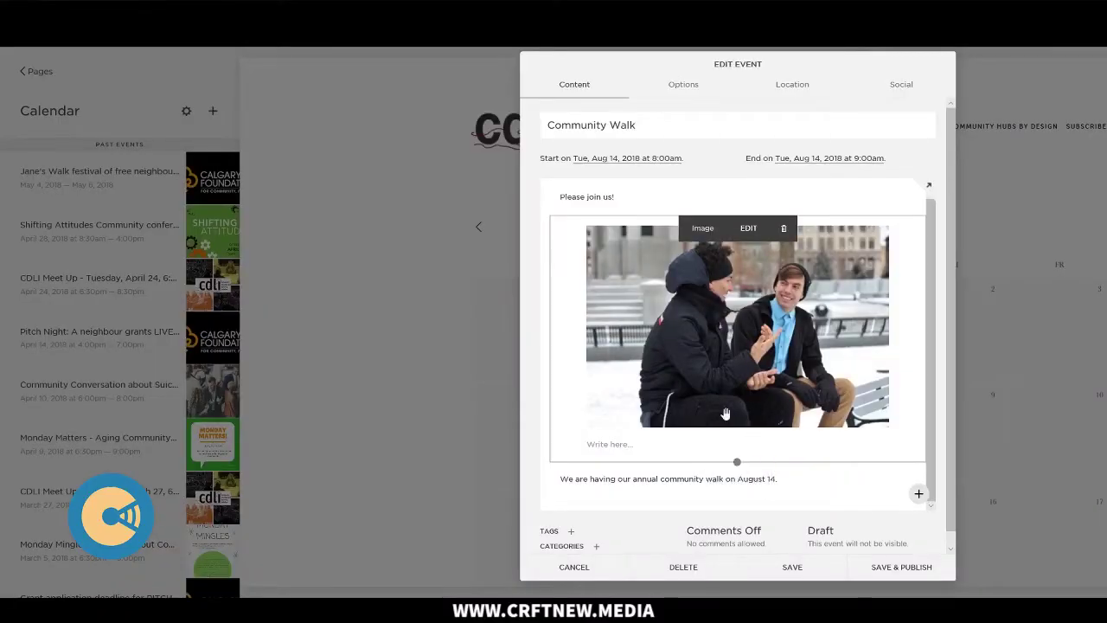
left_click_drag(725, 413, 899, 212)
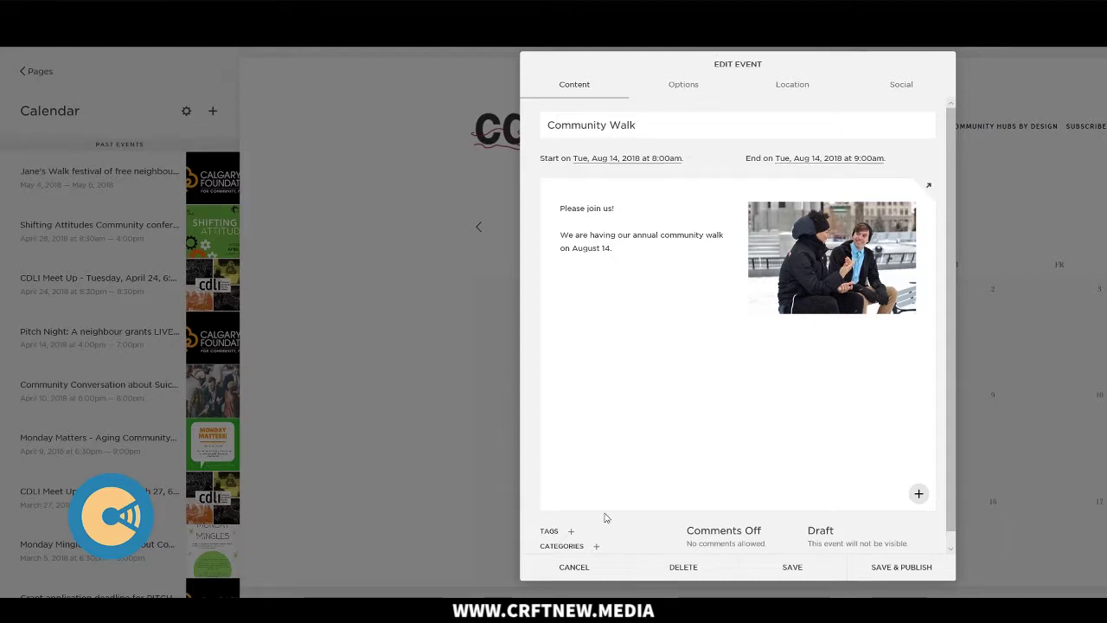
Upload friends-1209740_1920 as the event's thumbnail and enter the excerpt "Join us for our annual community walk next week on August 14!"
left_click(676, 90)
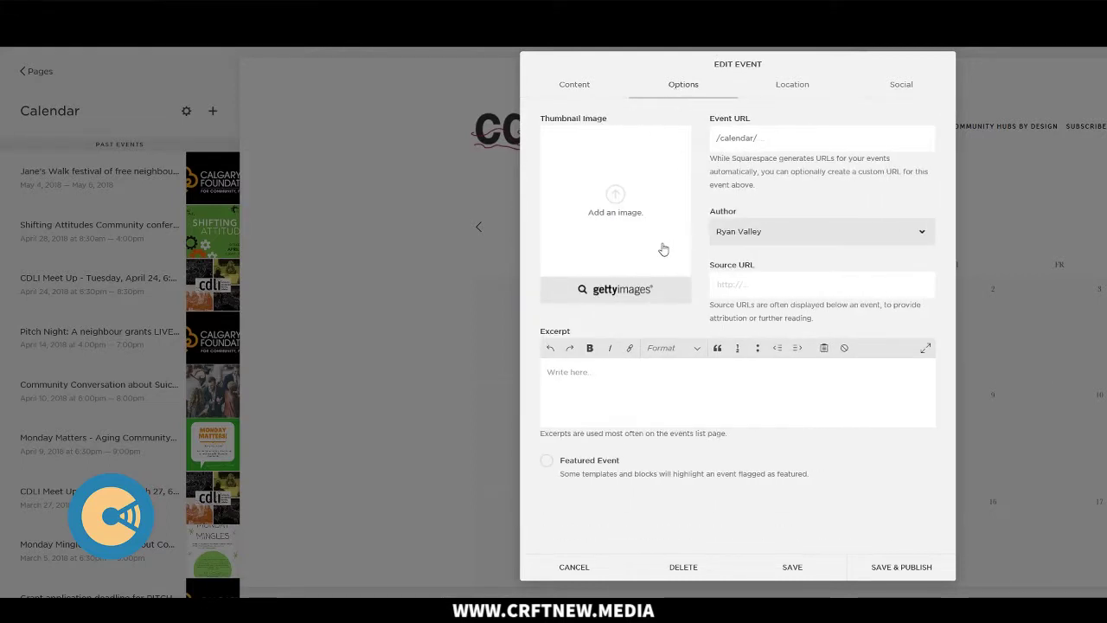
left_click(615, 197)
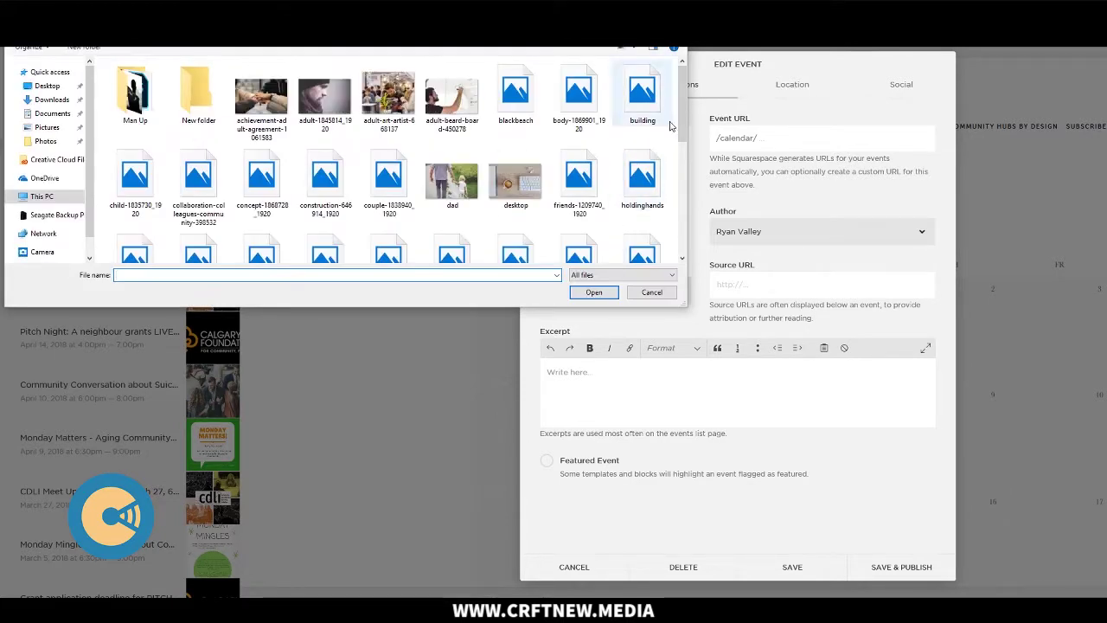
double_click(601, 175)
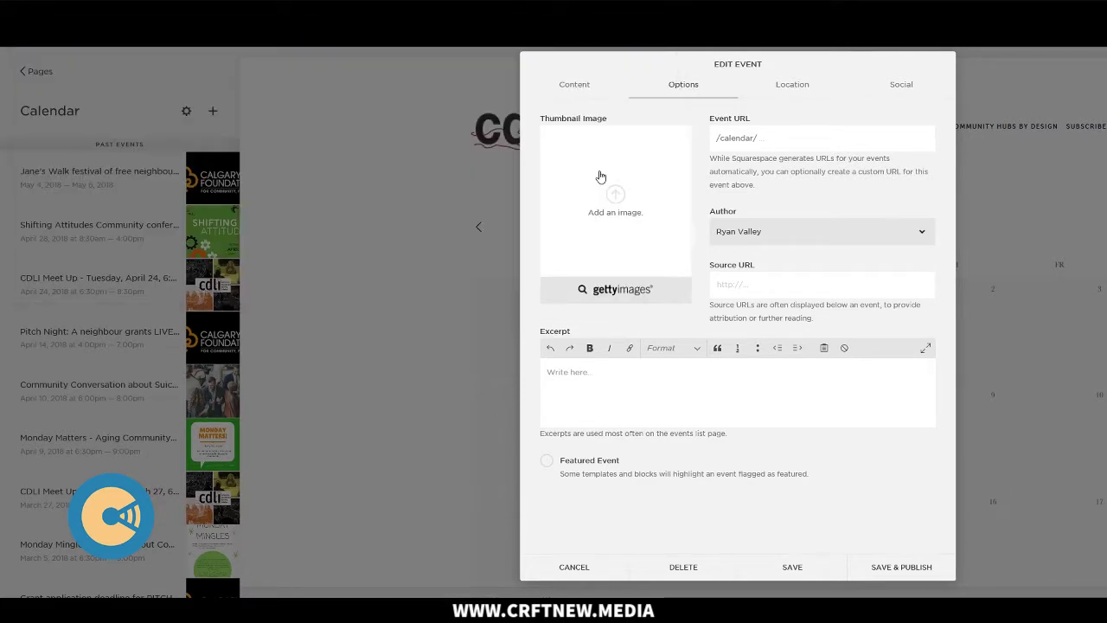
type("Join us for our annual community walk next week on August 14!")
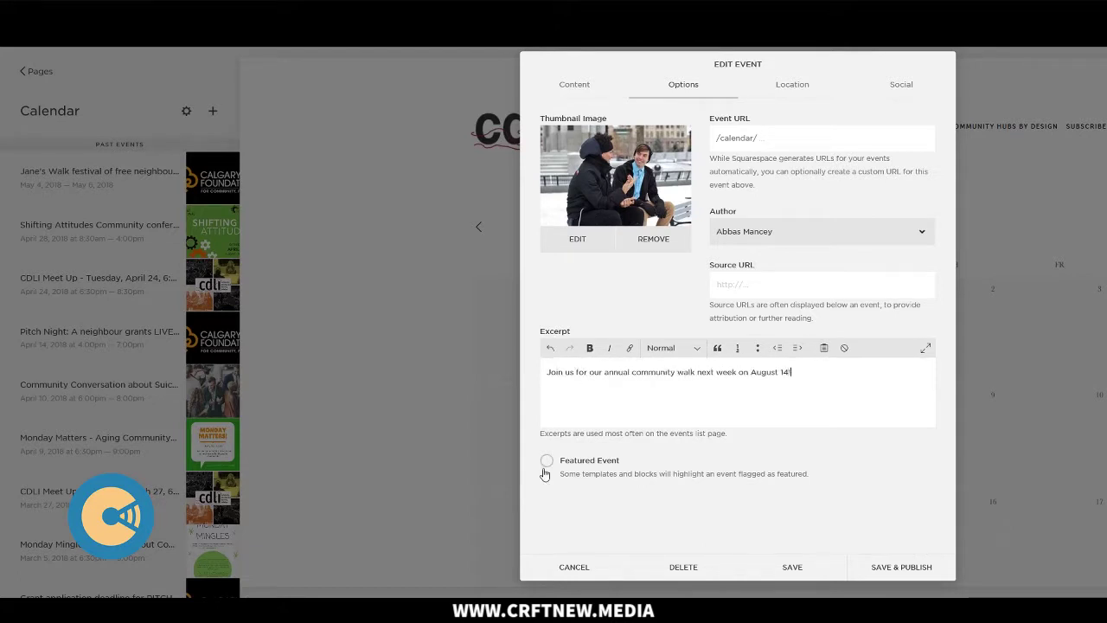
View the event's social sharing options and return to its content
left_click(576, 85)
left_click(910, 90)
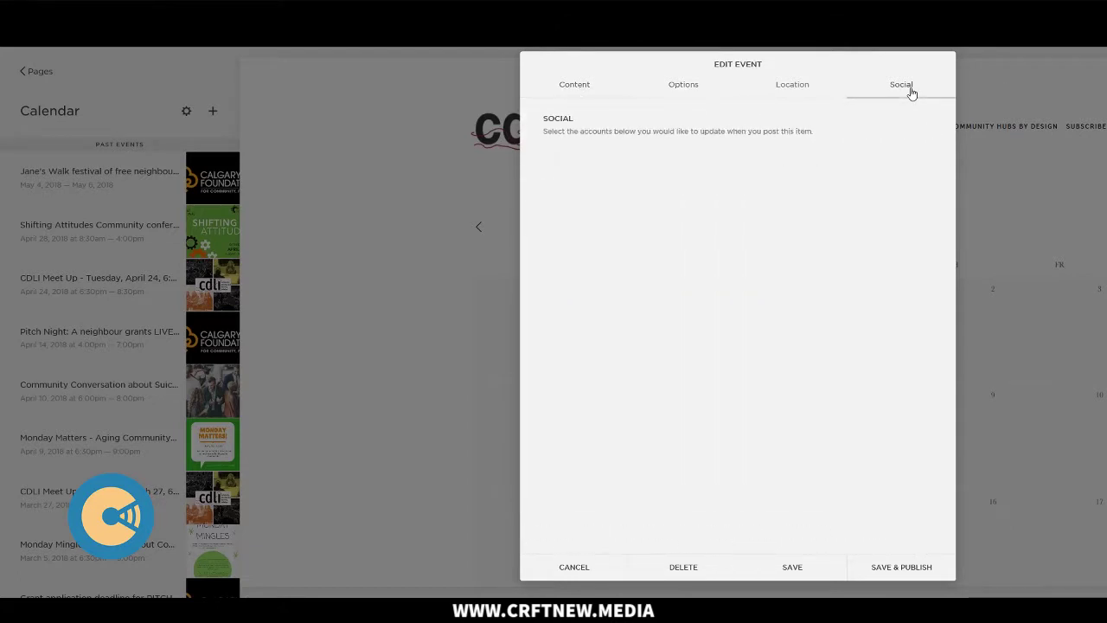
left_click(568, 86)
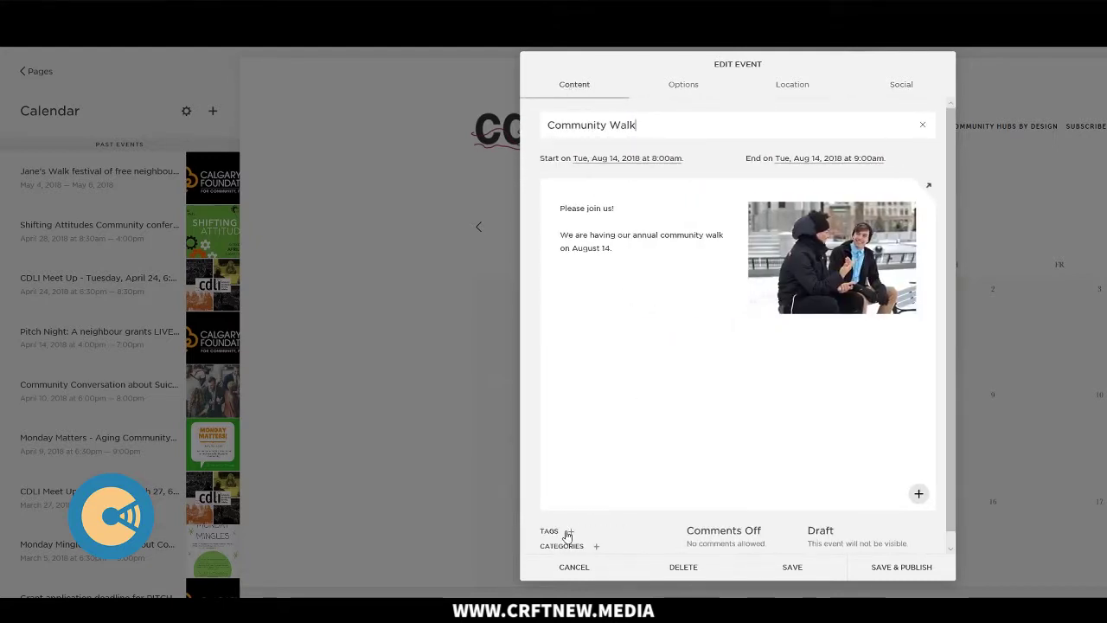
Add the tag "community" to the event and assign it to the "events" category
left_click(571, 532)
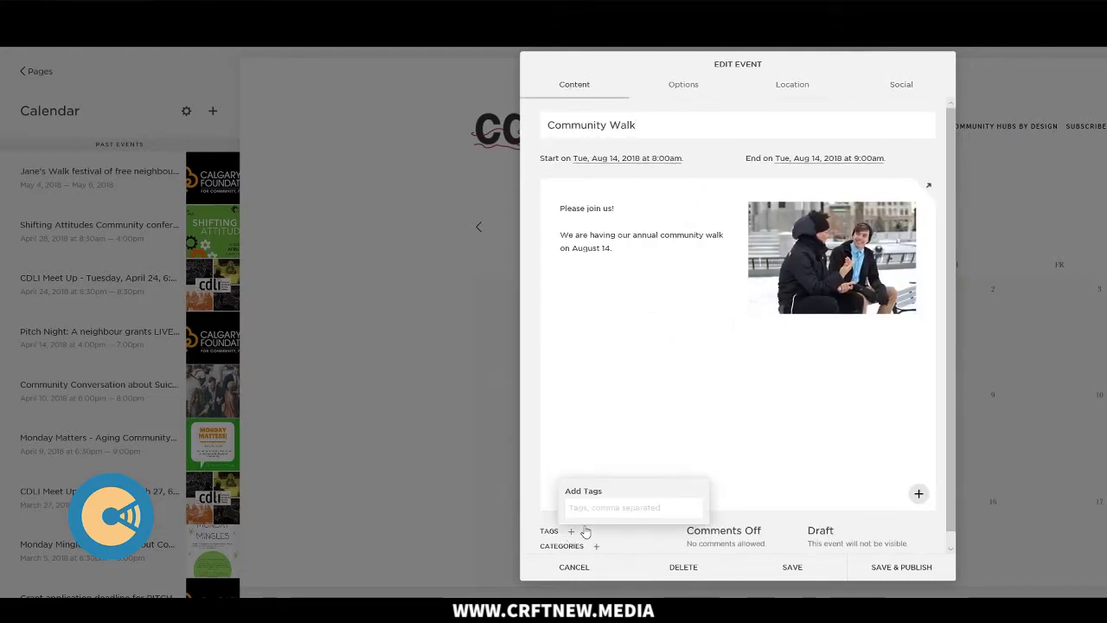
type("communit")
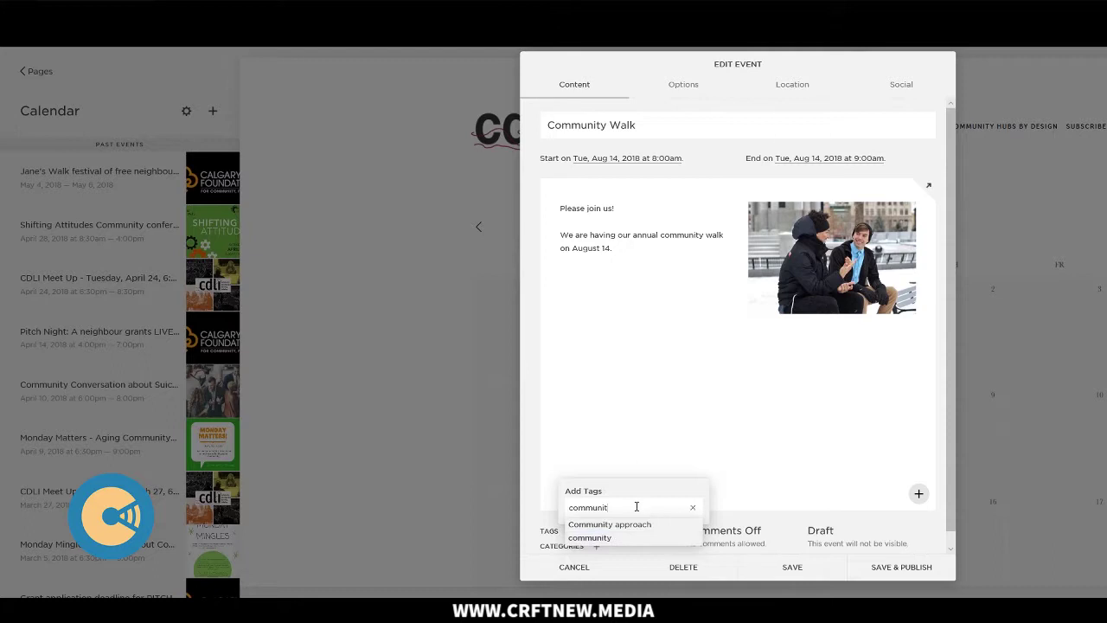
type("y")
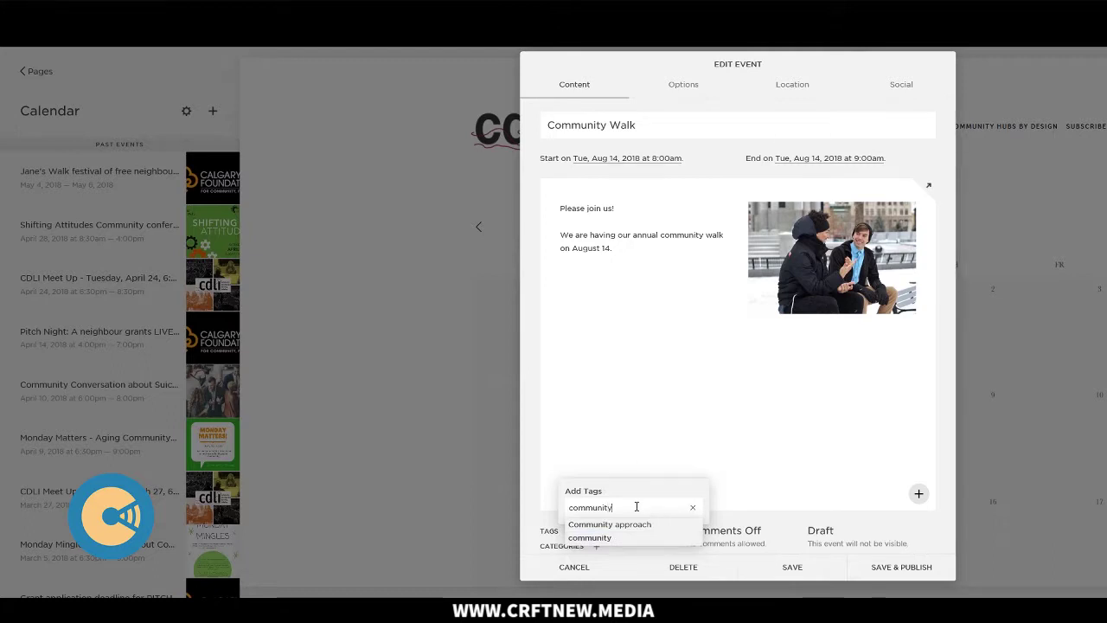
key("Return")
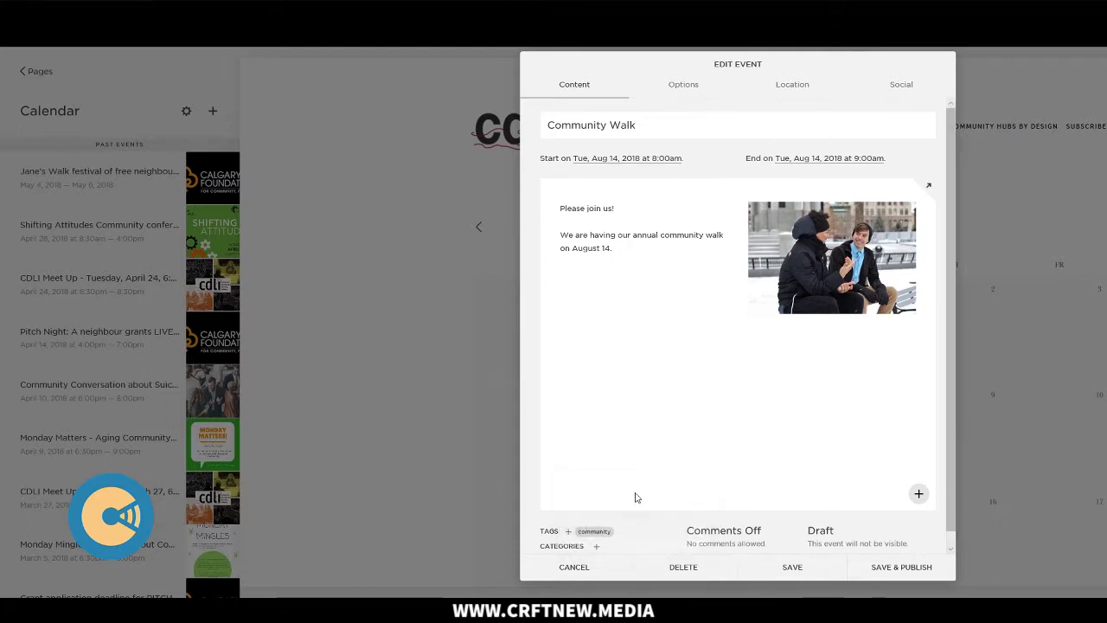
left_click(595, 546)
left_click(606, 460)
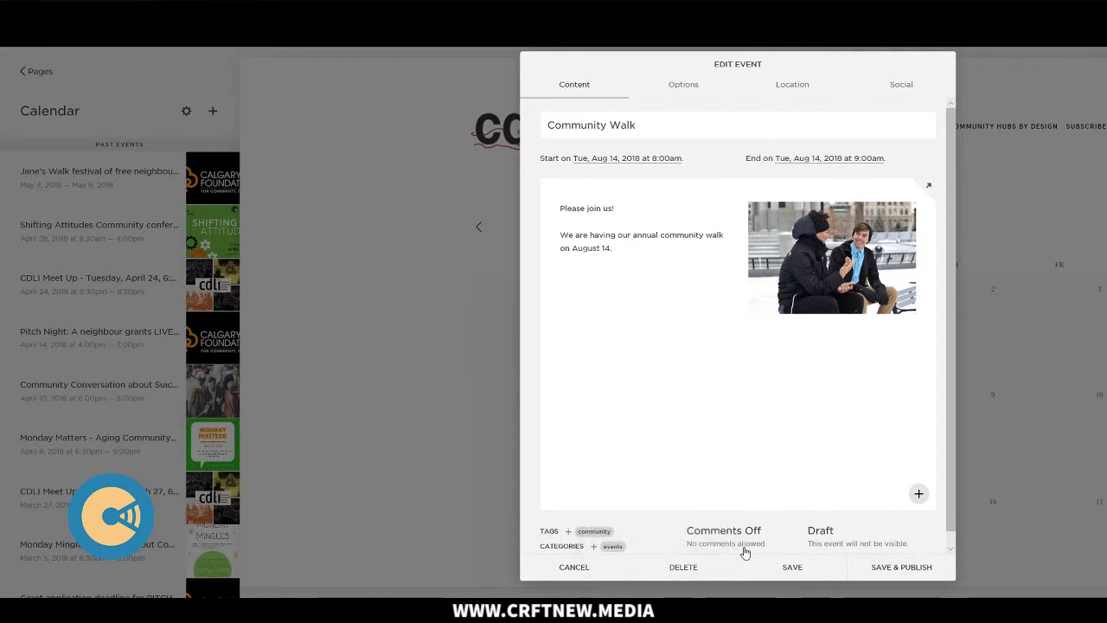
Check the event's publishing status options and save the Community Walk event as a draft
left_click(827, 541)
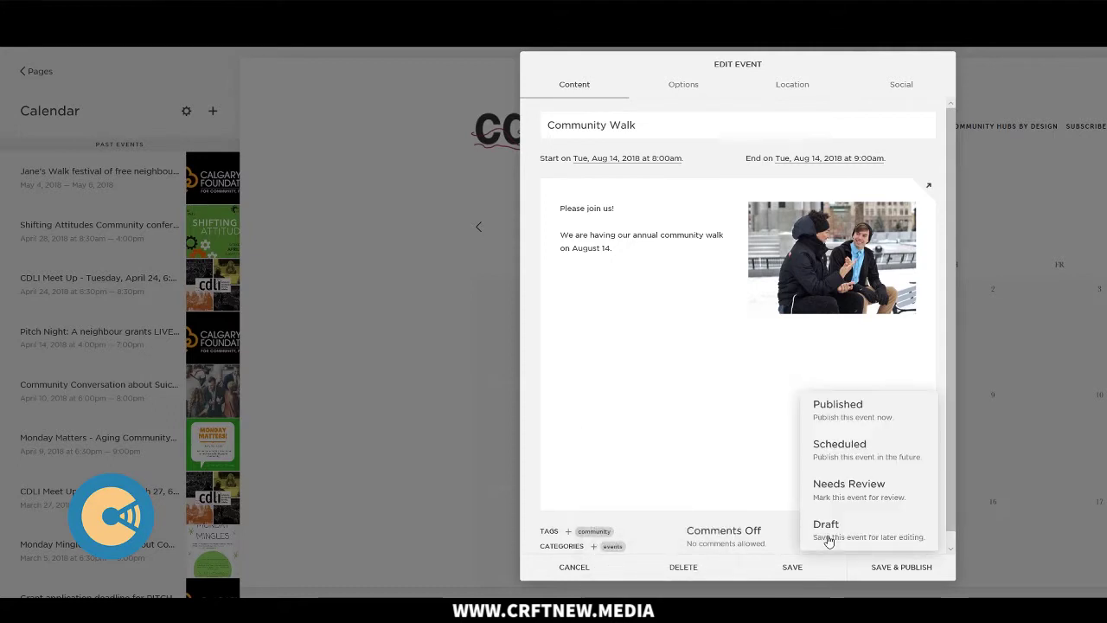
left_click(725, 535)
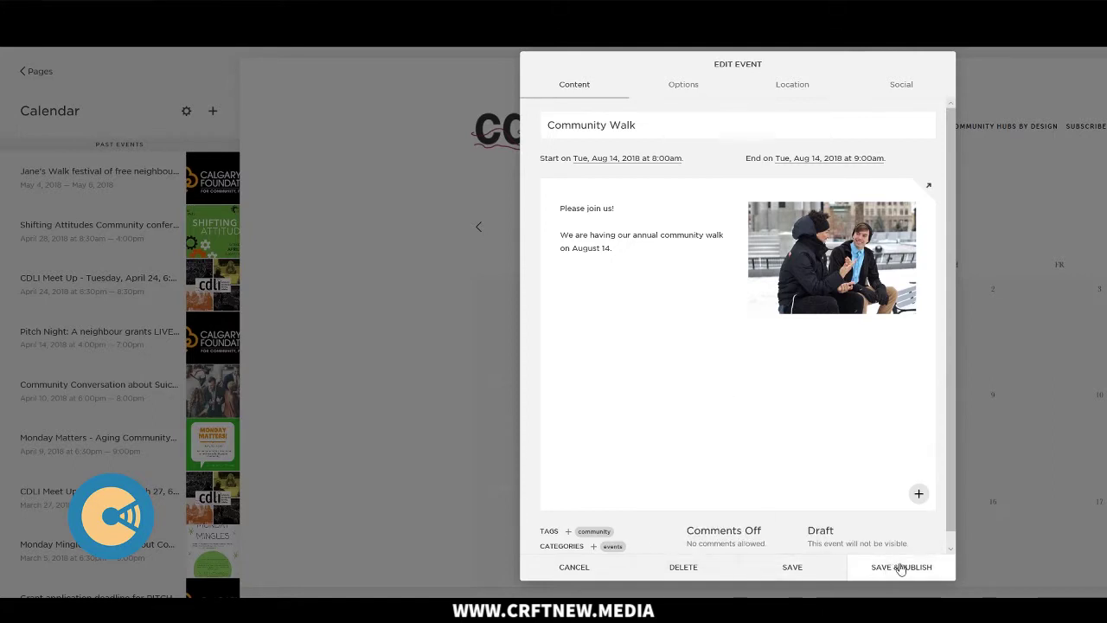
left_click(788, 568)
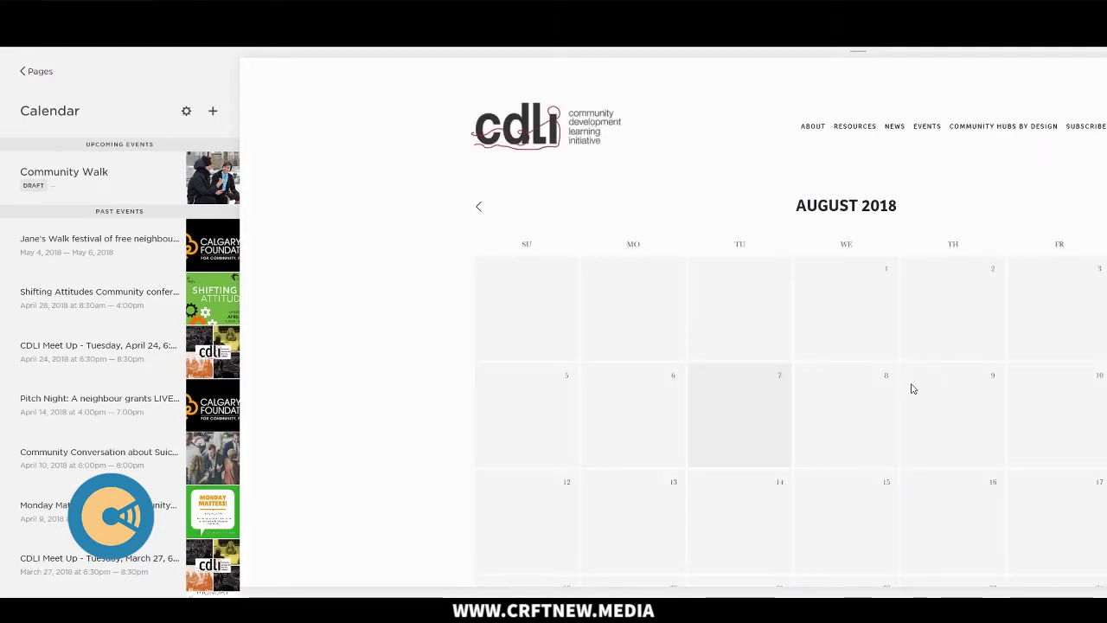
Reopen the Community Walk draft from the upcoming events for editing, and save and publish it
scroll(911, 389, "down", 1)
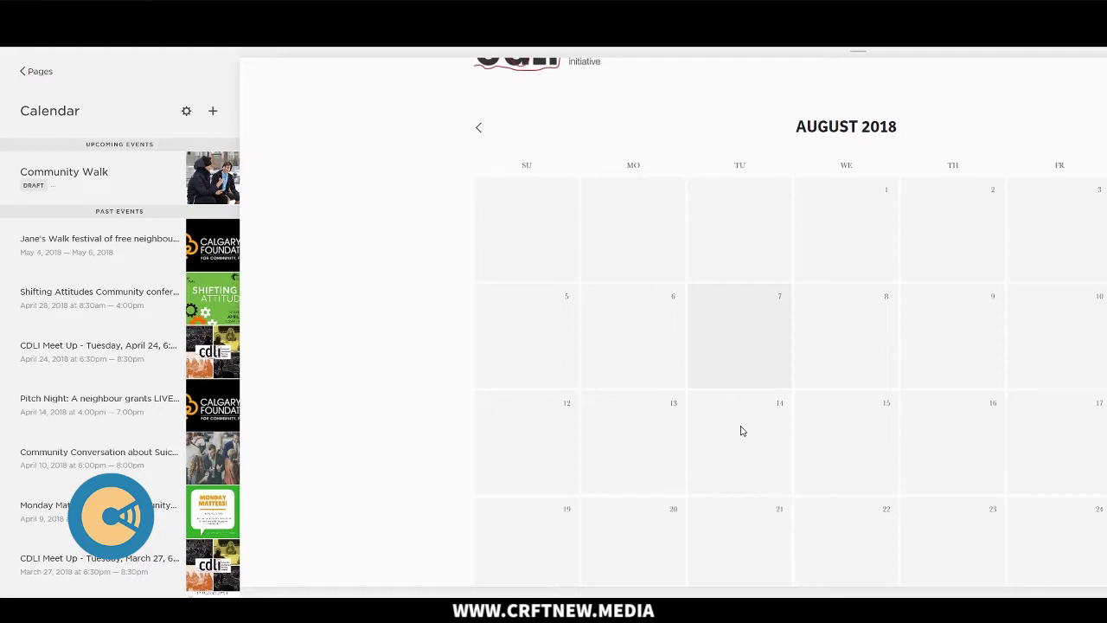
mouse_move(82, 181)
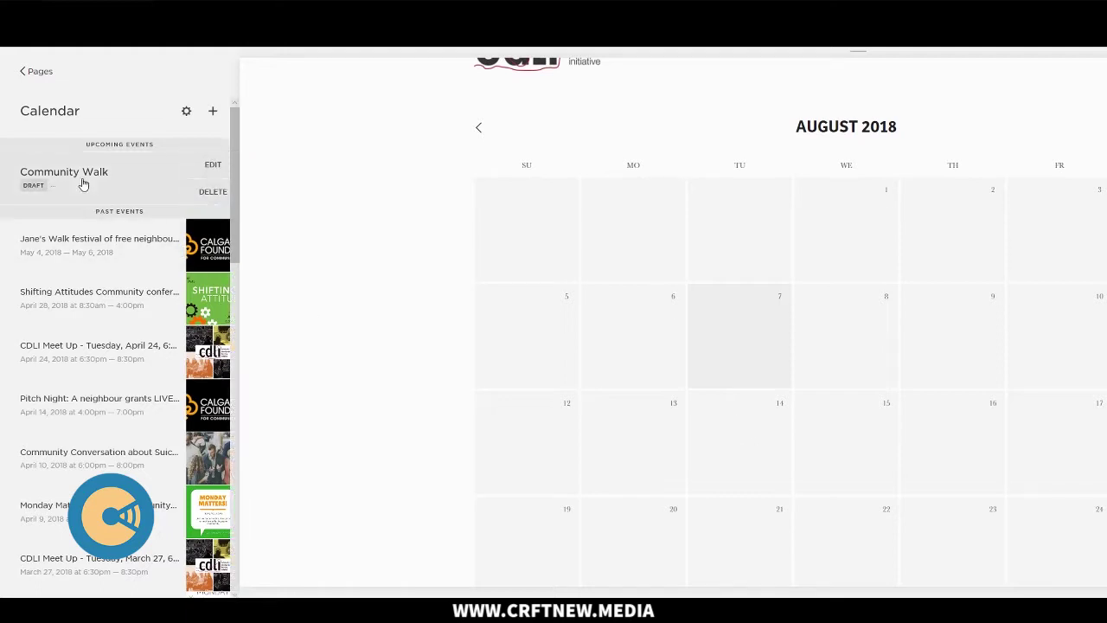
left_click(208, 168)
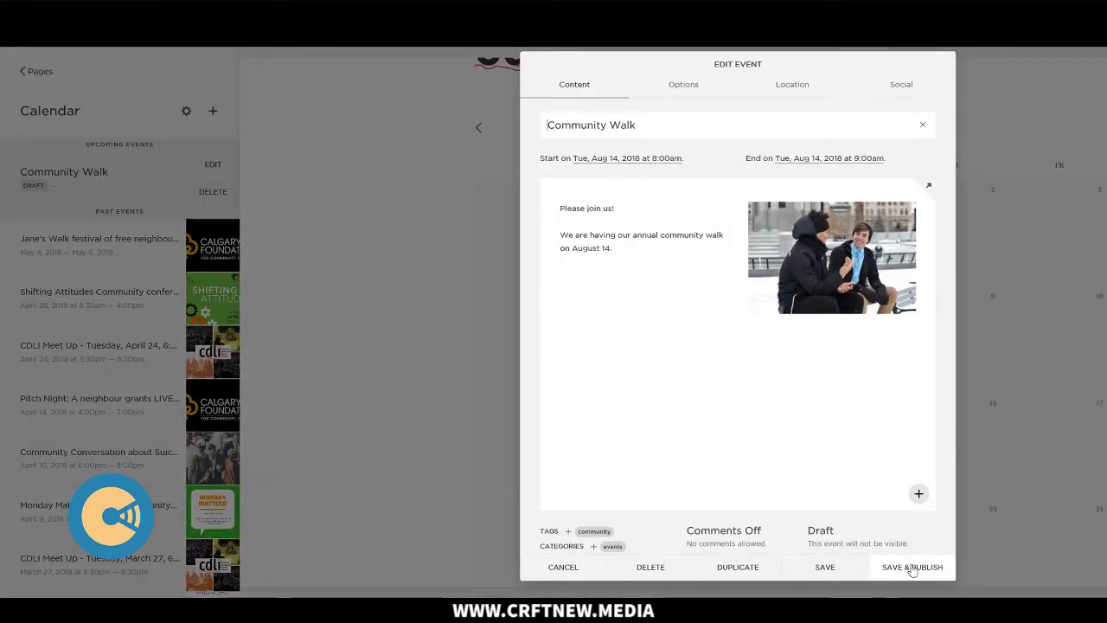
left_click(912, 568)
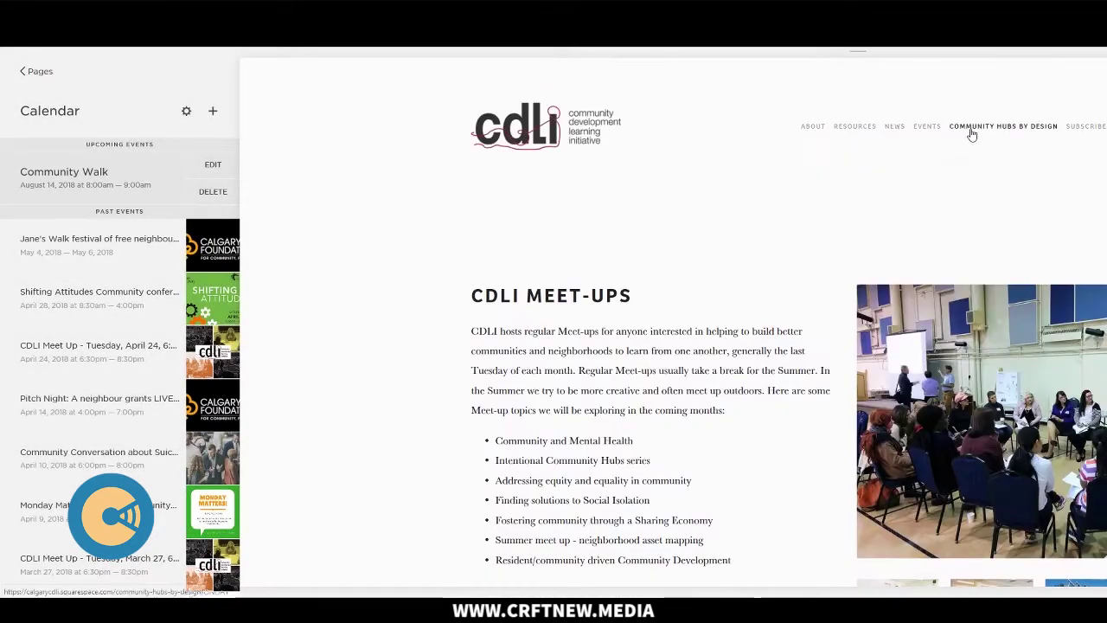
Open the site's Current Activities page and preview the August 14 event in its August 2018 calendar
mouse_move(926, 128)
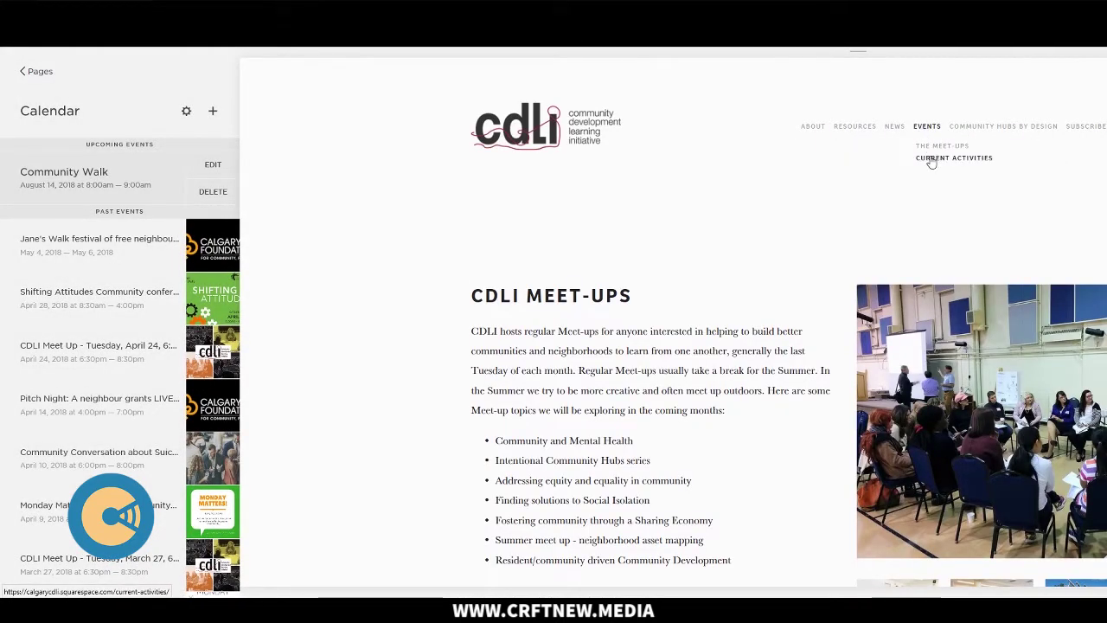
left_click(951, 158)
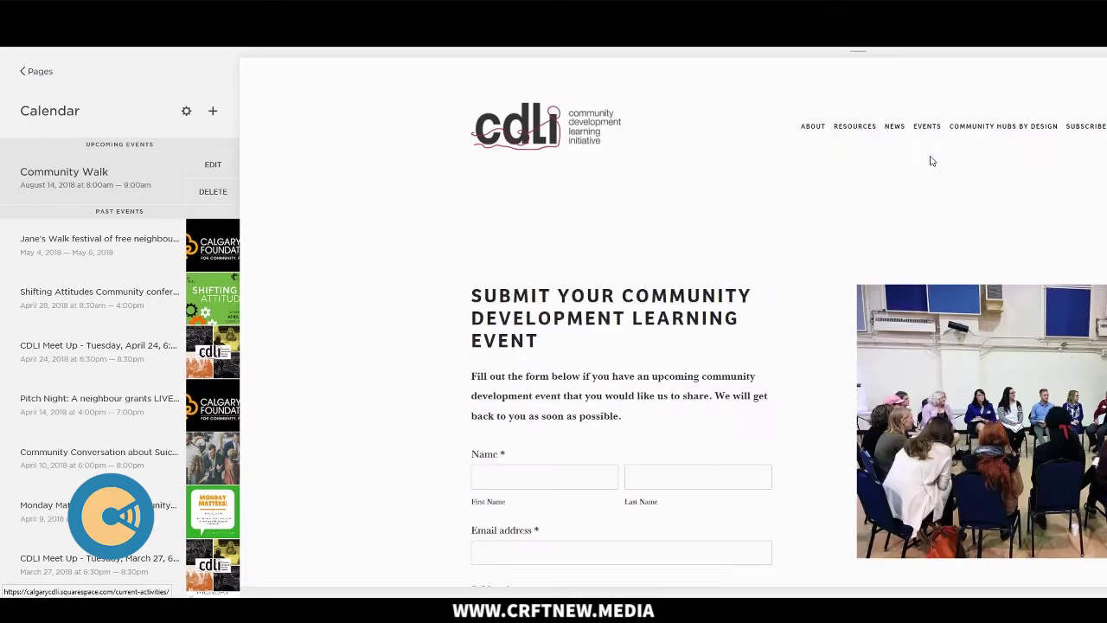
scroll(928, 160, "down", 4)
scroll(1008, 318, "down", 2)
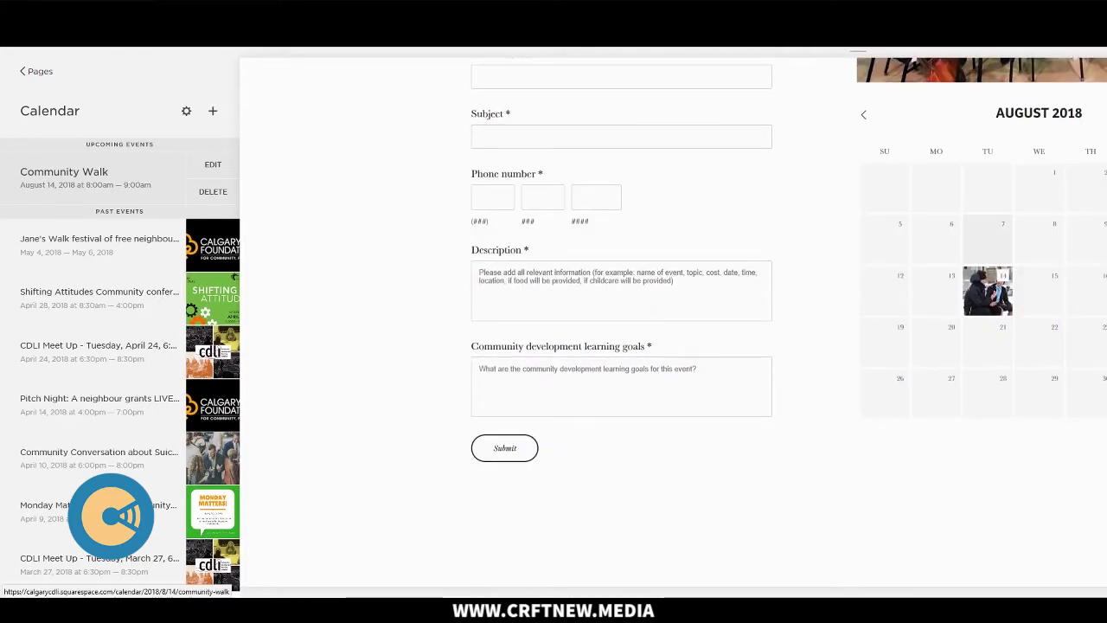
mouse_move(993, 289)
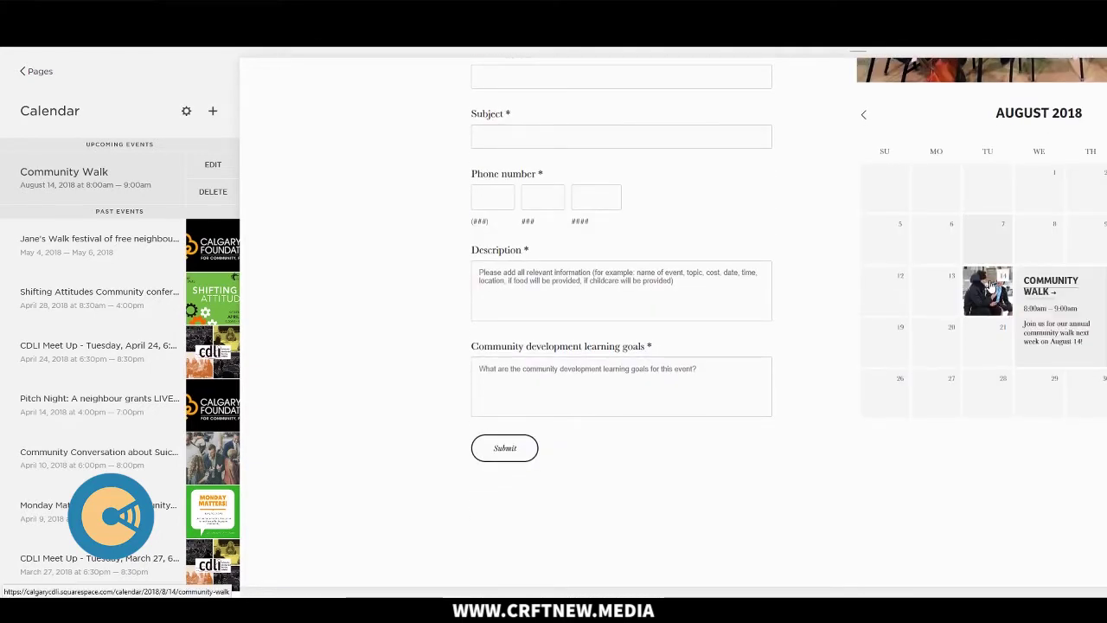
scroll(991, 292, "up", 4)
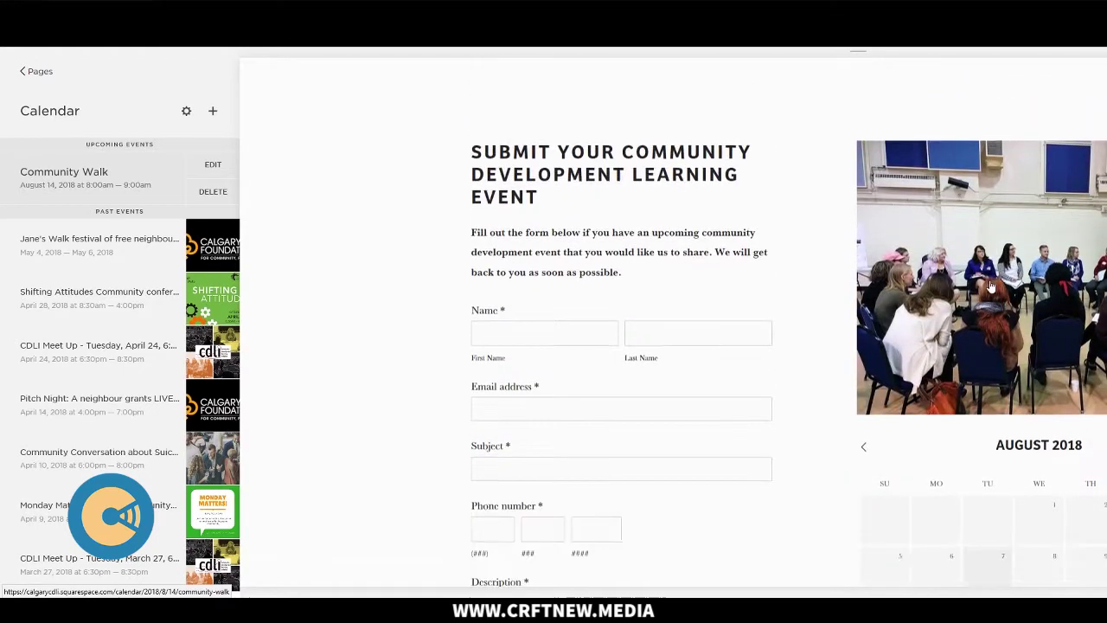
scroll(991, 293, "down", 4)
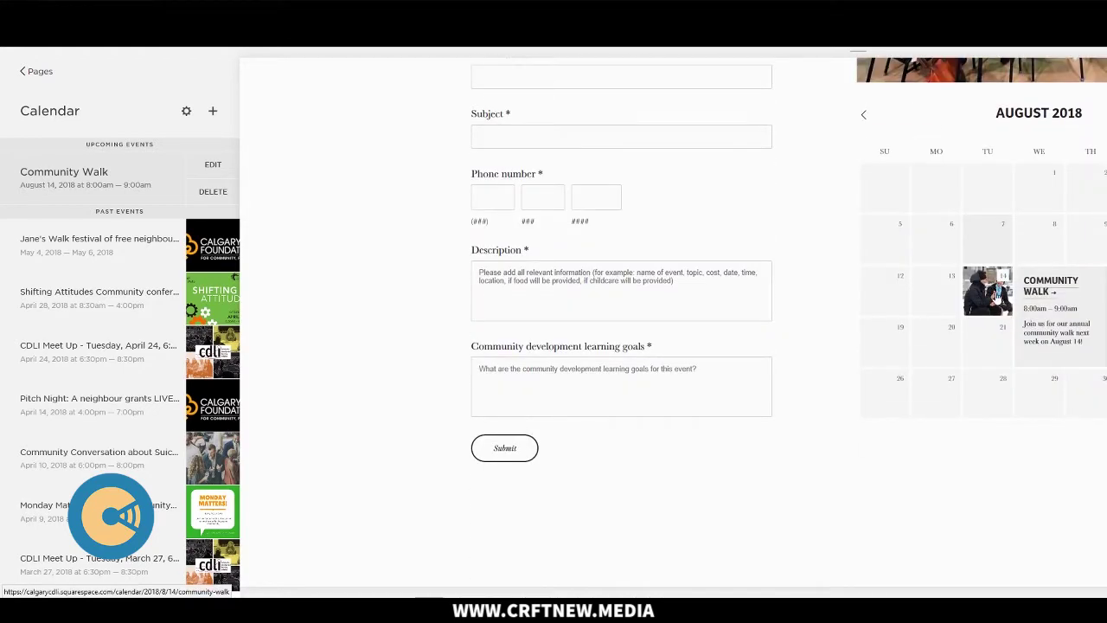
Open the Community Walk event page from the calendar and review its date, description, image, category and tag
left_click(997, 294)
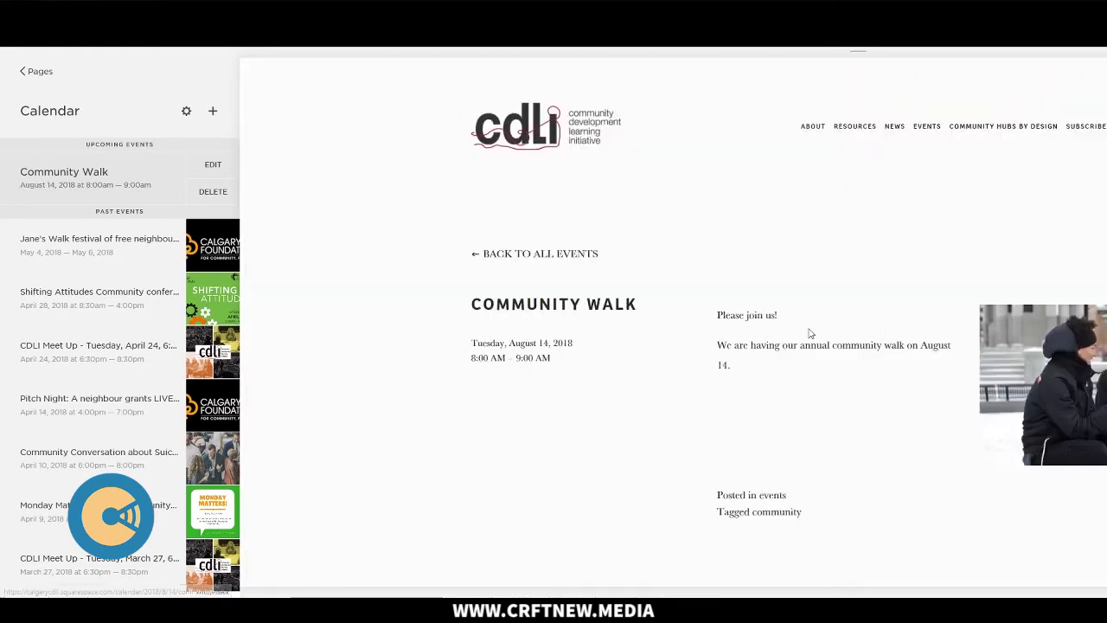
scroll(761, 321, "down", 2)
scroll(763, 440, "down", 2)
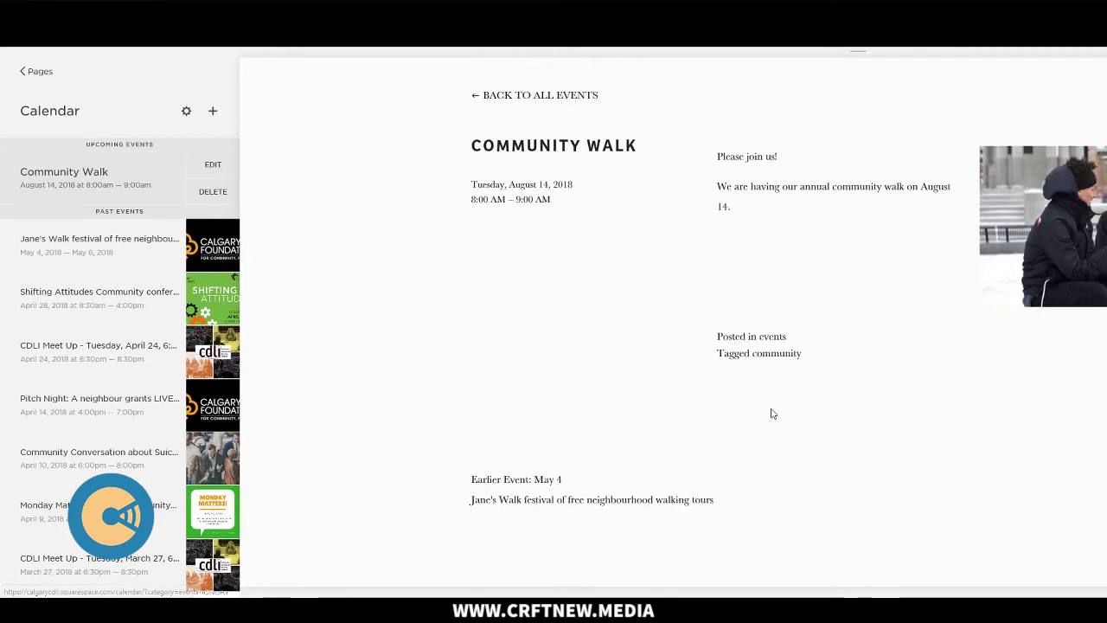
scroll(845, 435, "up", 4)
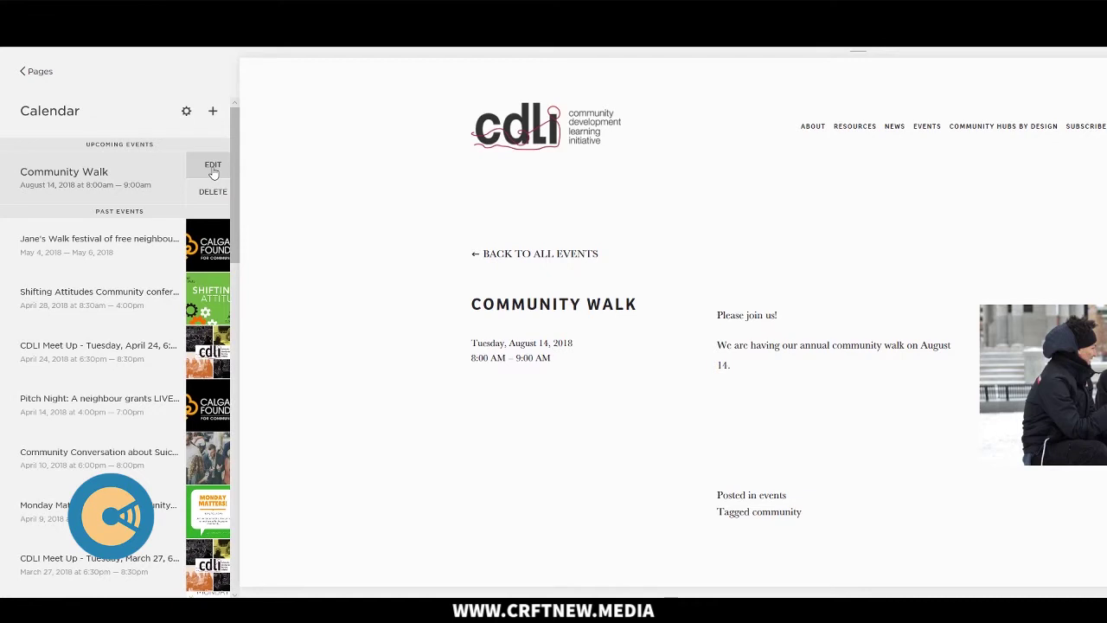
Delete the Community Walk event from the calendar, confirm the removal, and return to the site's home page
left_click(207, 198)
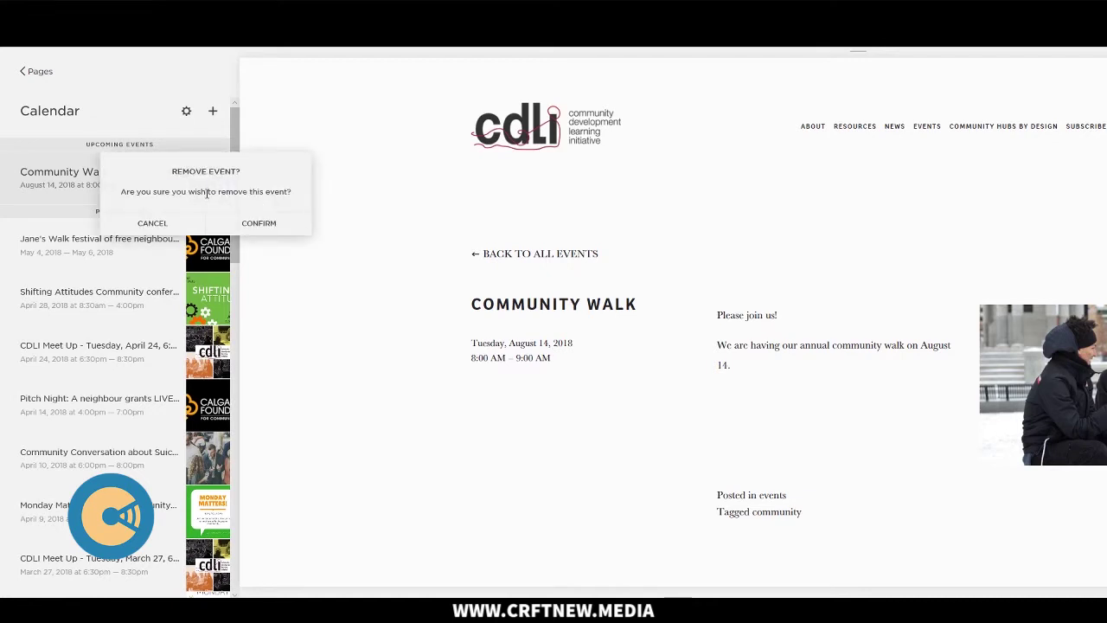
left_click(262, 222)
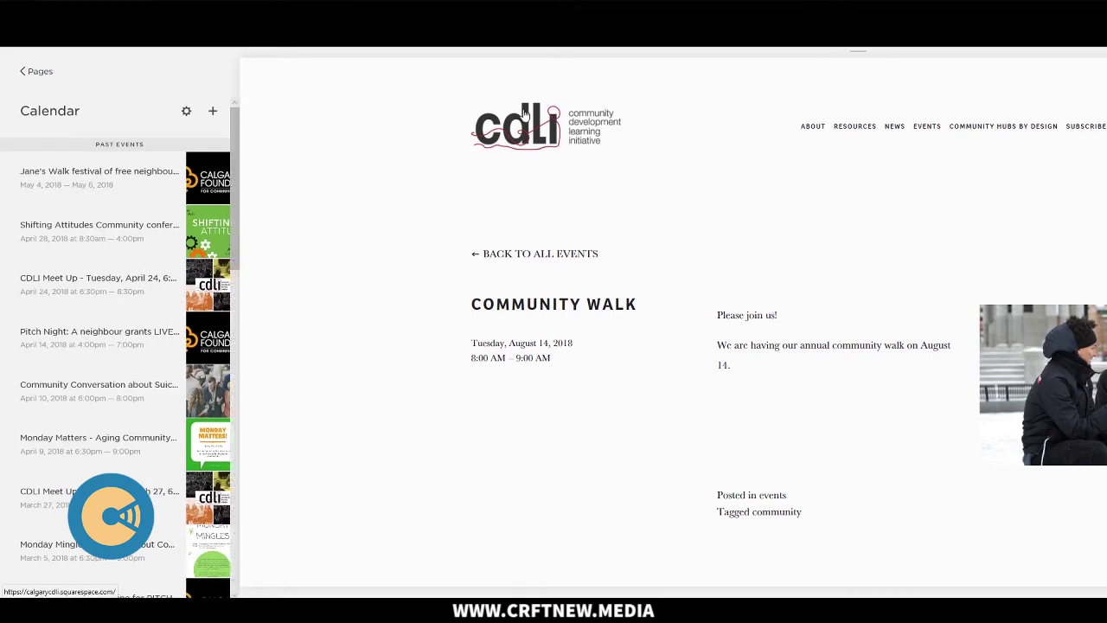
left_click(573, 144)
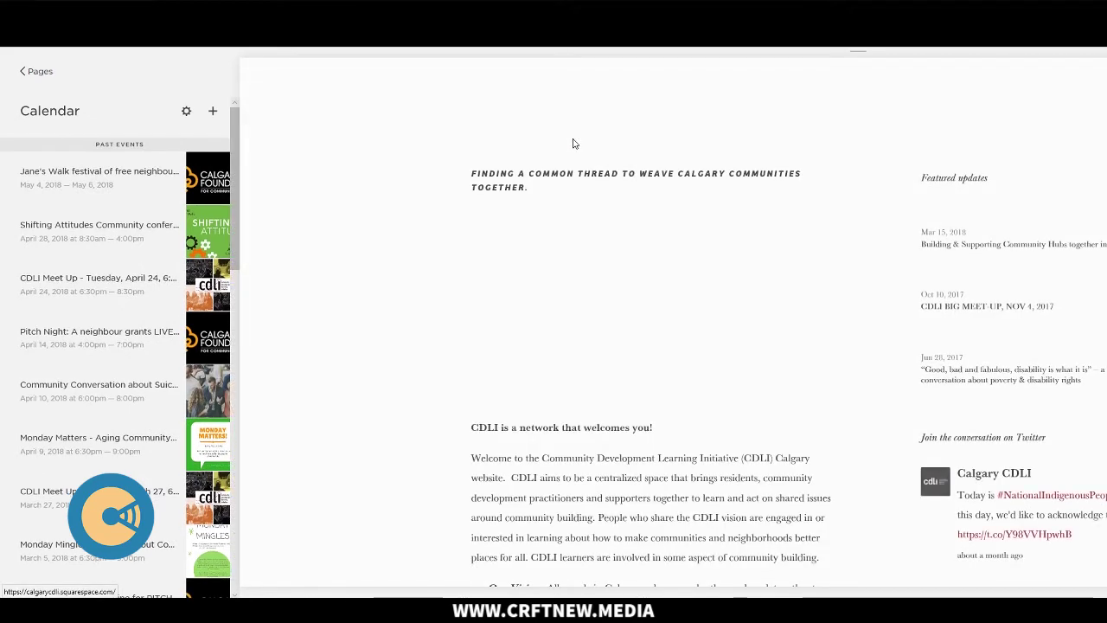